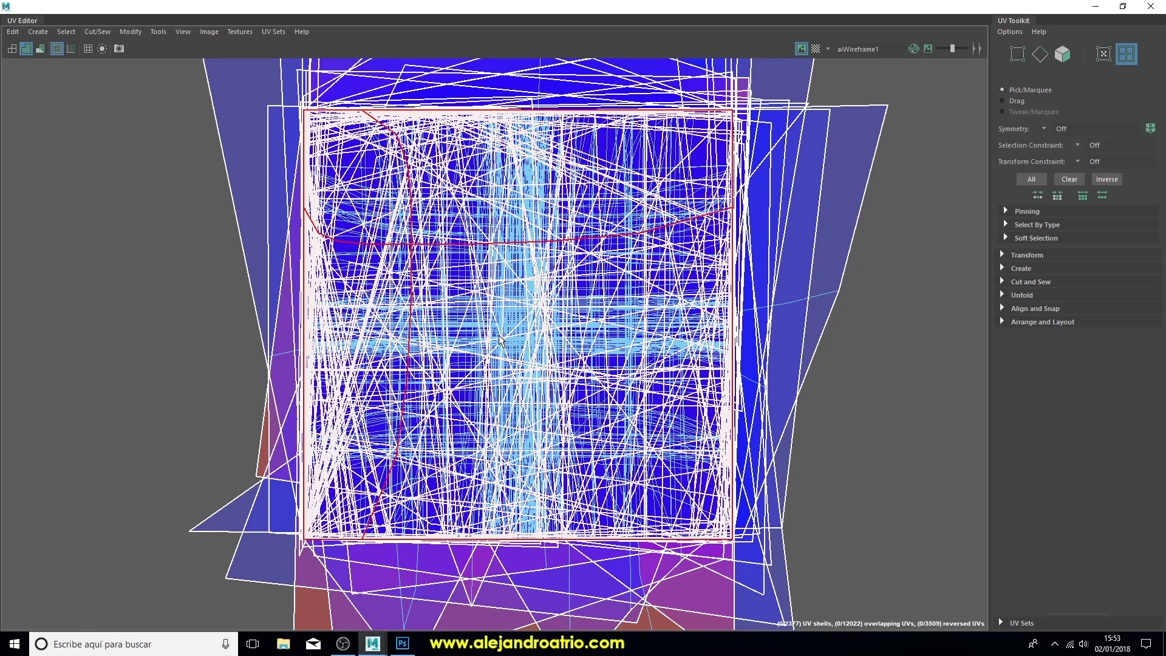
Step: Pan and zoom out the UV view, then marquee-select all 2377 overlapping UV shells
{"action": "middle_click_drag", "start_coordinate": [491, 329], "coordinate": [502, 334], "text": "alt"}
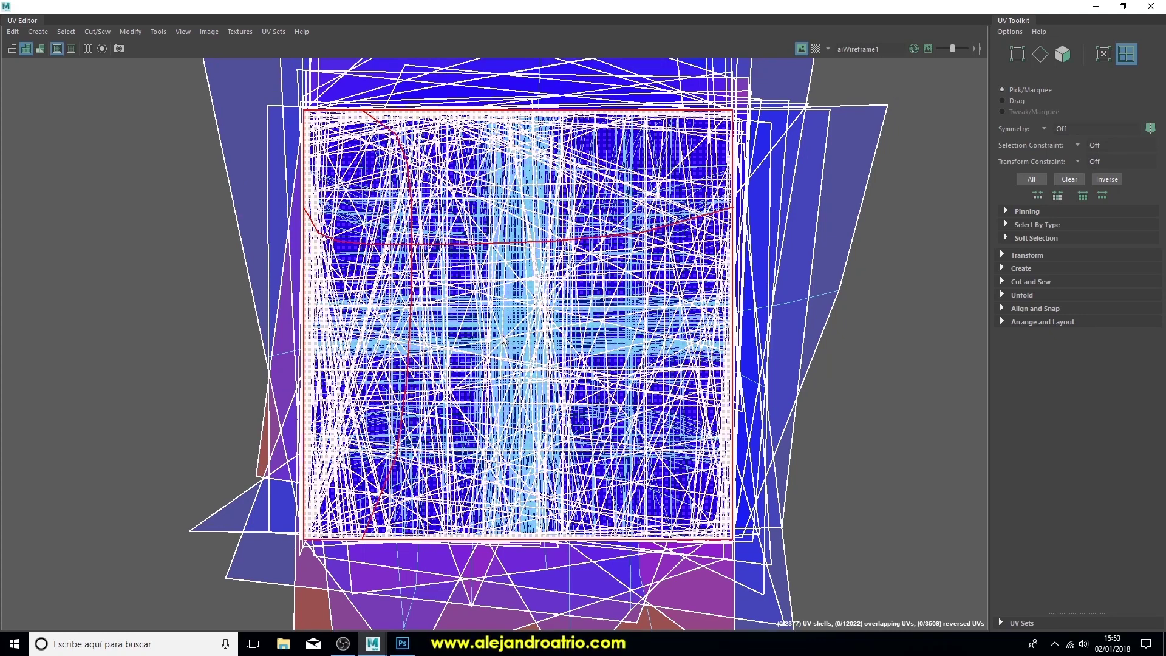
{"action": "scroll", "coordinate": [503, 334], "scroll_direction": "down", "scroll_amount": 1}
{"action": "scroll", "coordinate": [503, 333], "scroll_direction": "down", "scroll_amount": 1}
{"action": "scroll", "coordinate": [503, 333], "scroll_direction": "down", "scroll_amount": 1}
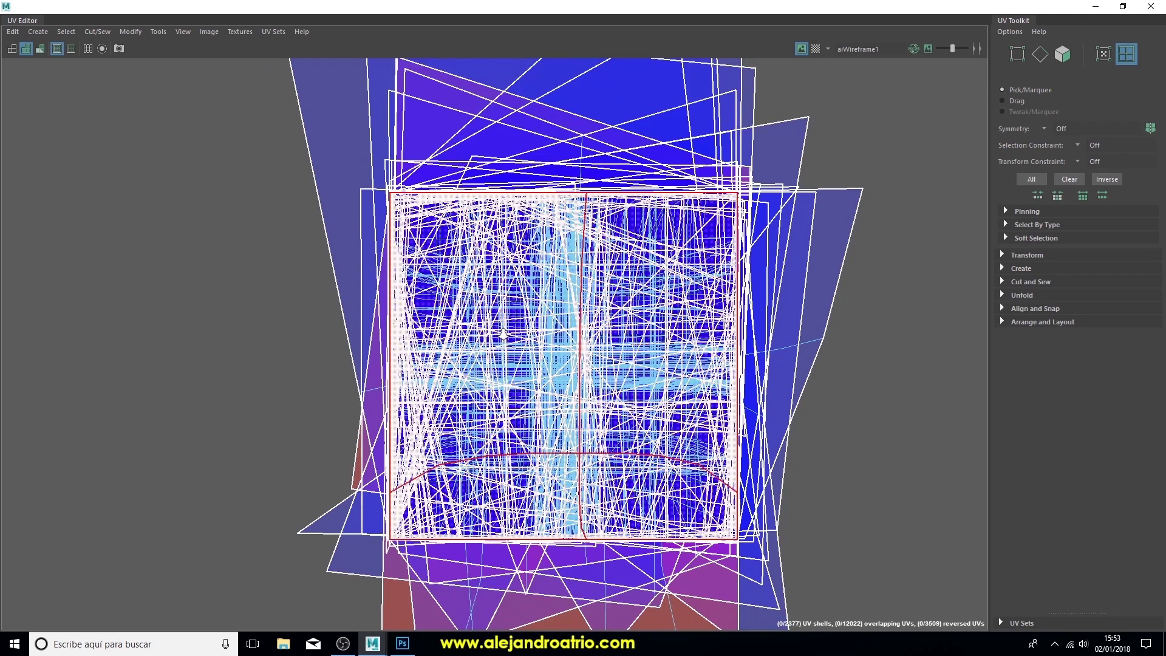
{"action": "scroll", "coordinate": [503, 333], "scroll_direction": "down", "scroll_amount": 3}
{"action": "scroll", "coordinate": [507, 333], "scroll_direction": "down", "scroll_amount": 2}
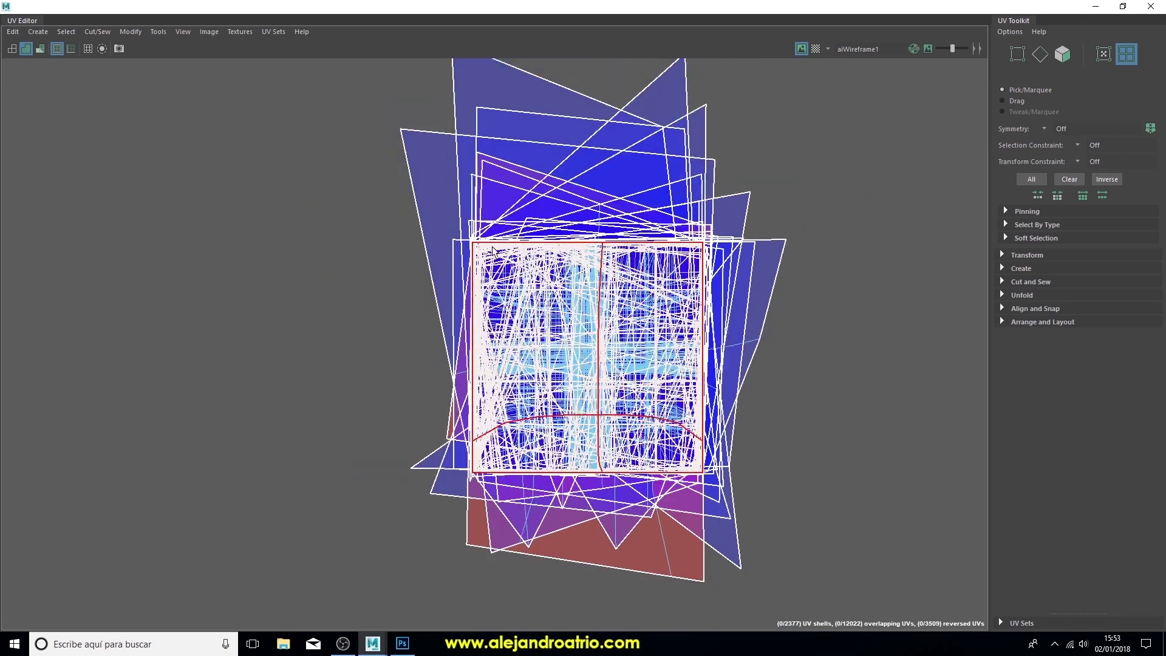
{"action": "scroll", "coordinate": [506, 332], "scroll_direction": "down", "scroll_amount": 5}
{"action": "mouse_move", "coordinate": [368, 99]}
{"action": "left_mouse_down"}
{"action": "mouse_move", "coordinate": [696, 498]}
{"action": "mouse_move", "coordinate": [735, 515]}
{"action": "left_mouse_up"}
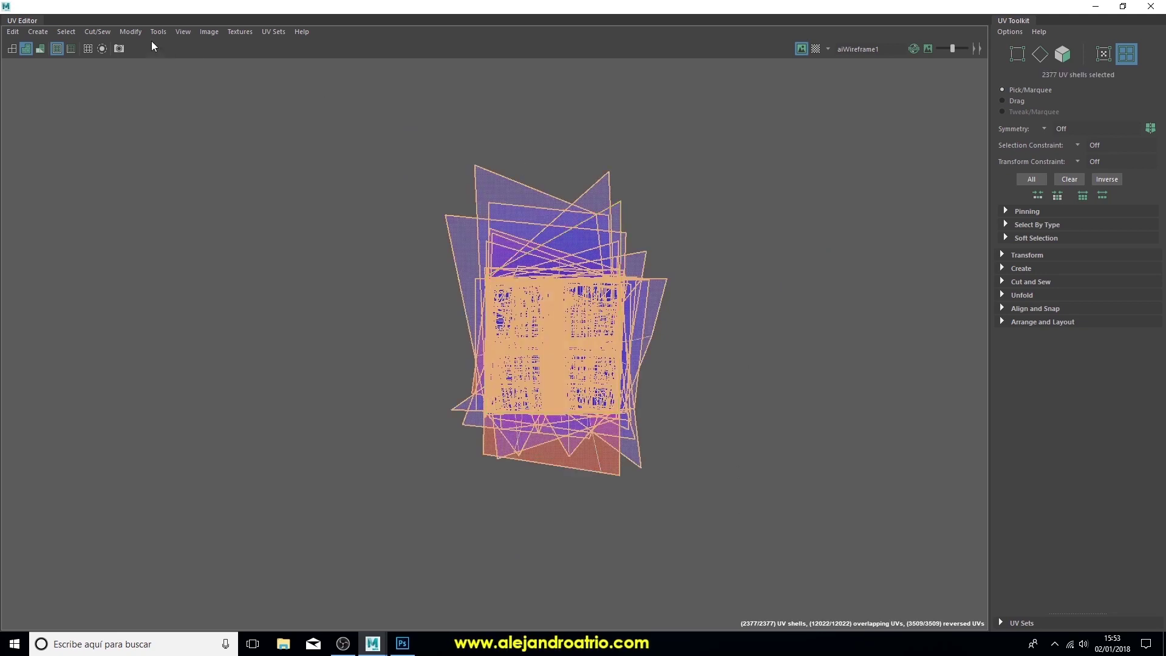
Step: Apply a front Planar projection to the bust's UVs, then restore the UV Editor window
{"action": "left_click", "coordinate": [1002, 254]}
{"action": "left_click", "coordinate": [1005, 267]}
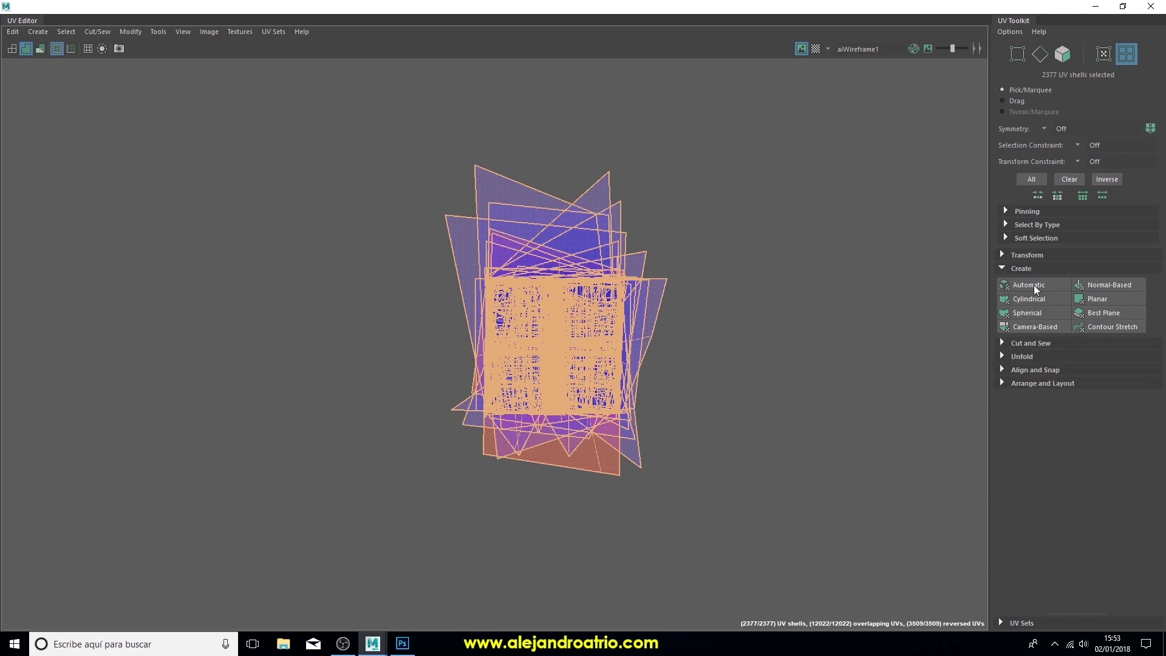
{"action": "left_click", "coordinate": [1105, 298]}
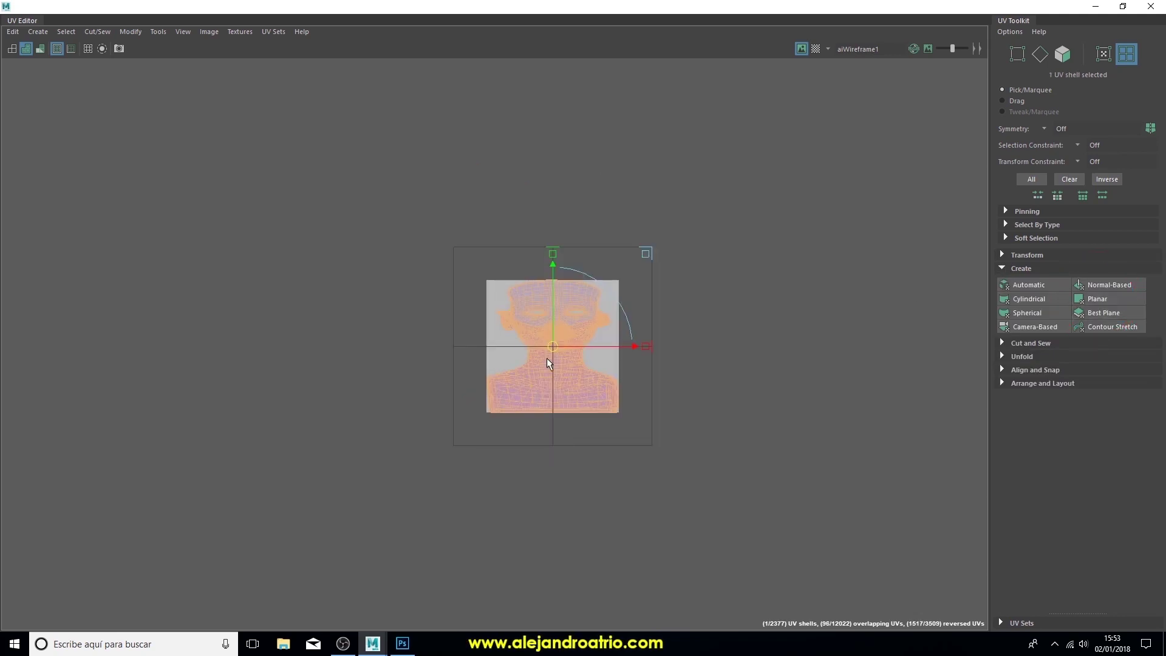
{"action": "right_click_drag", "start_coordinate": [559, 368], "coordinate": [595, 373], "text": "alt"}
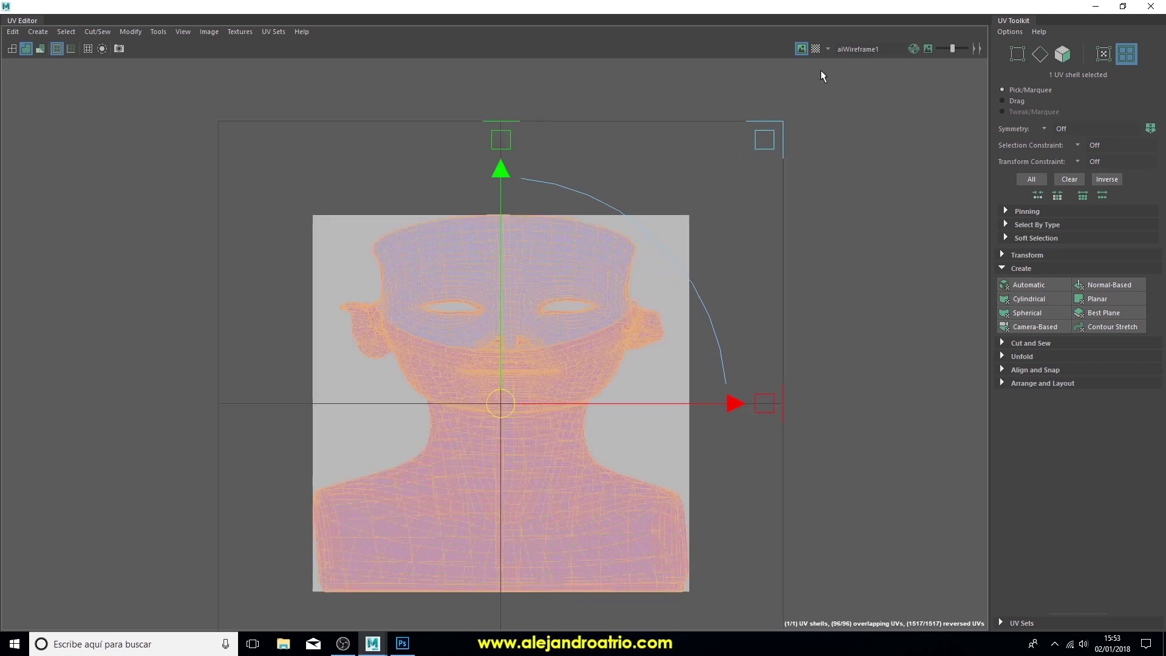
{"action": "double_click", "coordinate": [795, 8]}
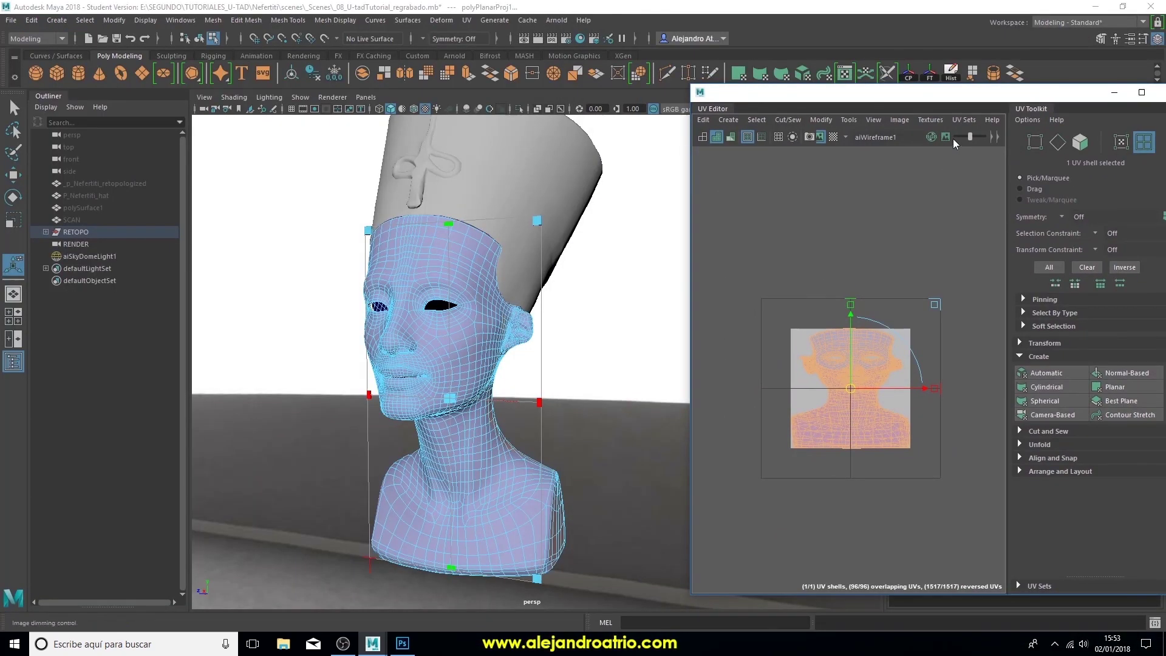
Step: Turn on Checkered Tiles and orbit around the neck to inspect the stretched checker
{"action": "left_click", "coordinate": [832, 136]}
{"action": "mouse_move", "coordinate": [425, 364]}
{"action": "left_mouse_down", "text": "alt"}
{"action": "mouse_move", "coordinate": [592, 449]}
{"action": "mouse_move", "coordinate": [563, 228]}
{"action": "left_mouse_up", "text": "alt"}
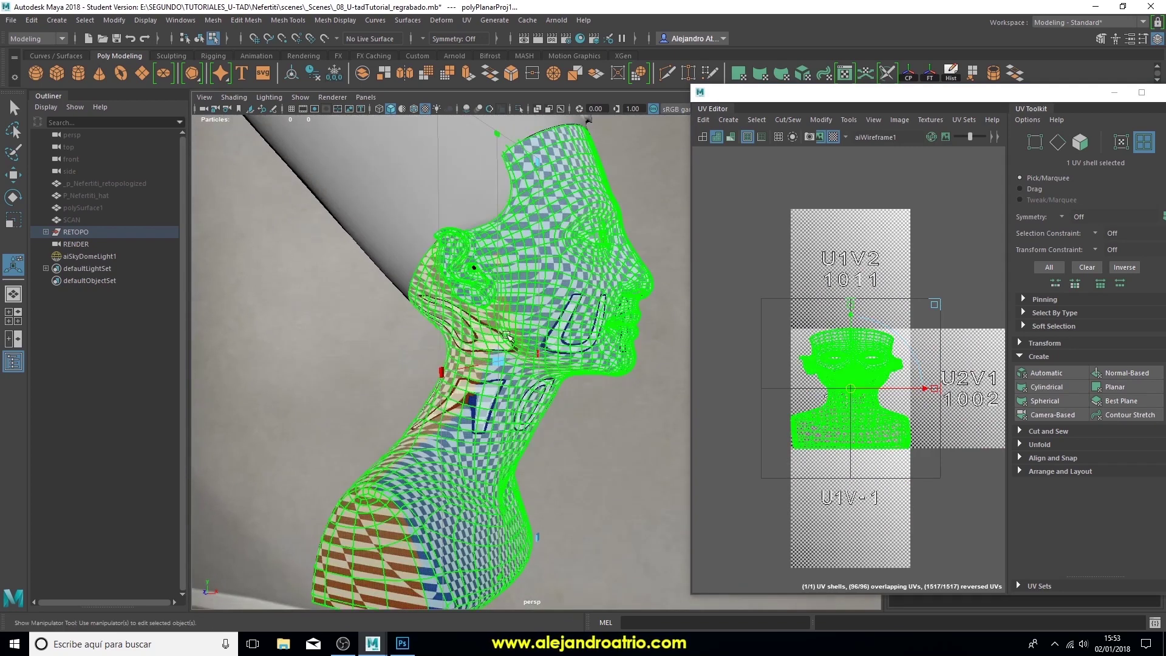
{"action": "mouse_move", "coordinate": [535, 255]}
{"action": "left_mouse_down", "text": "alt"}
{"action": "mouse_move", "coordinate": [527, 553]}
{"action": "mouse_move", "coordinate": [557, 490]}
{"action": "mouse_move", "coordinate": [519, 504]}
{"action": "left_mouse_up", "text": "alt"}
{"action": "mouse_move", "coordinate": [519, 504]}
{"action": "right_mouse_down", "text": "alt"}
{"action": "mouse_move", "coordinate": [583, 492]}
{"action": "mouse_move", "coordinate": [546, 461]}
{"action": "right_mouse_up", "text": "alt"}
{"action": "mouse_move", "coordinate": [546, 462]}
{"action": "left_mouse_down", "text": "alt"}
{"action": "mouse_move", "coordinate": [419, 394]}
{"action": "mouse_move", "coordinate": [516, 377]}
{"action": "left_mouse_up", "text": "alt"}
{"action": "right_click_drag", "start_coordinate": [516, 376], "coordinate": [582, 364], "text": "alt"}
Step: Switch the bust to edge mode and select the neck edge loop
{"action": "left_click", "coordinate": [589, 421]}
{"action": "right_click_drag", "start_coordinate": [589, 294], "coordinate": [590, 271]}
{"action": "double_click", "coordinate": [574, 416]}
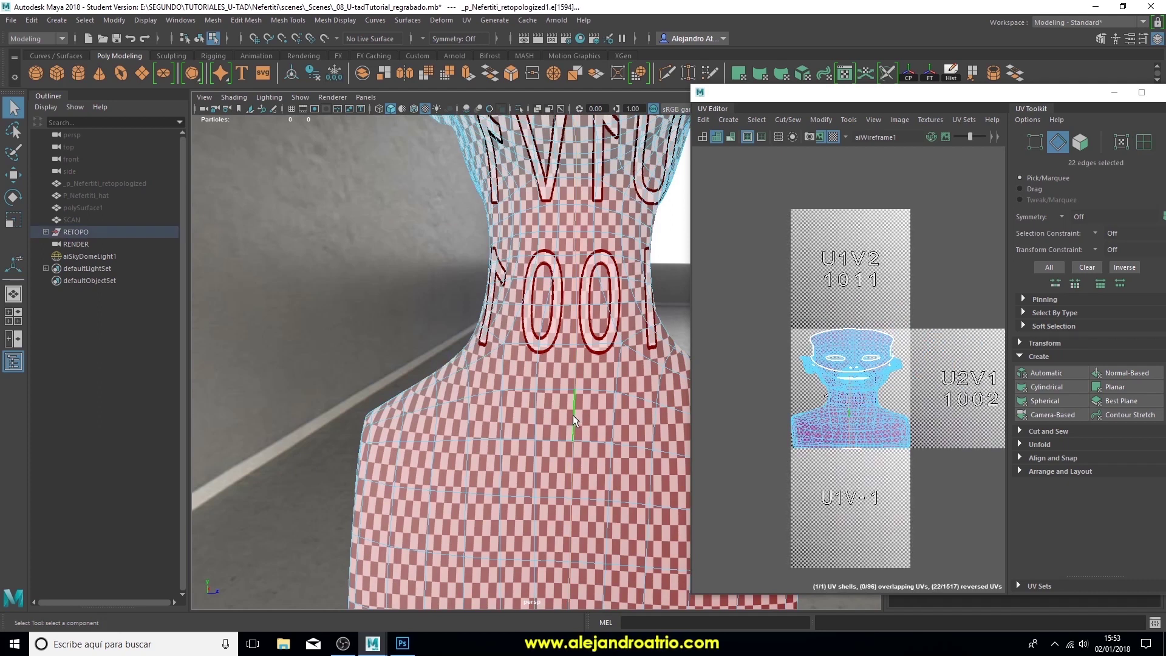
Step: Orbit under and around the base, adding extra edges to the seam selection
{"action": "mouse_move", "coordinate": [564, 455]}
{"action": "left_mouse_down", "text": "alt"}
{"action": "mouse_move", "coordinate": [569, 398]}
{"action": "mouse_move", "coordinate": [495, 372]}
{"action": "left_mouse_up", "text": "alt"}
{"action": "mouse_move", "coordinate": [495, 373]}
{"action": "right_mouse_down", "text": "alt"}
{"action": "mouse_move", "coordinate": [491, 428]}
{"action": "mouse_move", "coordinate": [646, 422]}
{"action": "right_mouse_up", "text": "alt"}
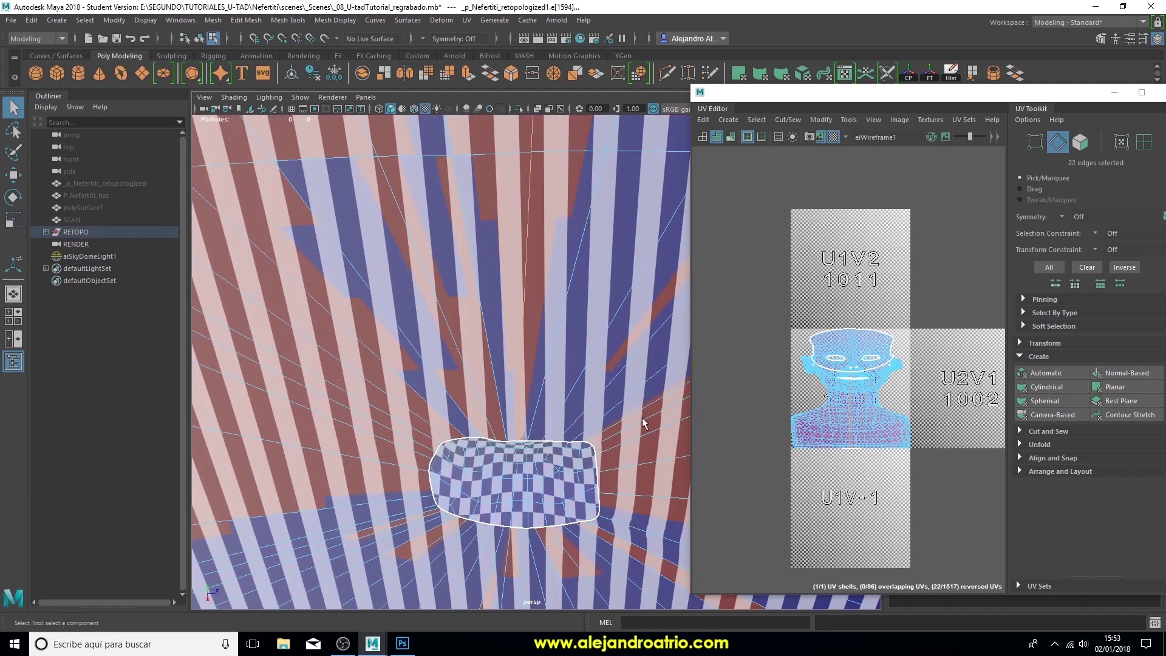
{"action": "left_click_drag", "start_coordinate": [524, 258], "coordinate": [522, 430], "text": "alt"}
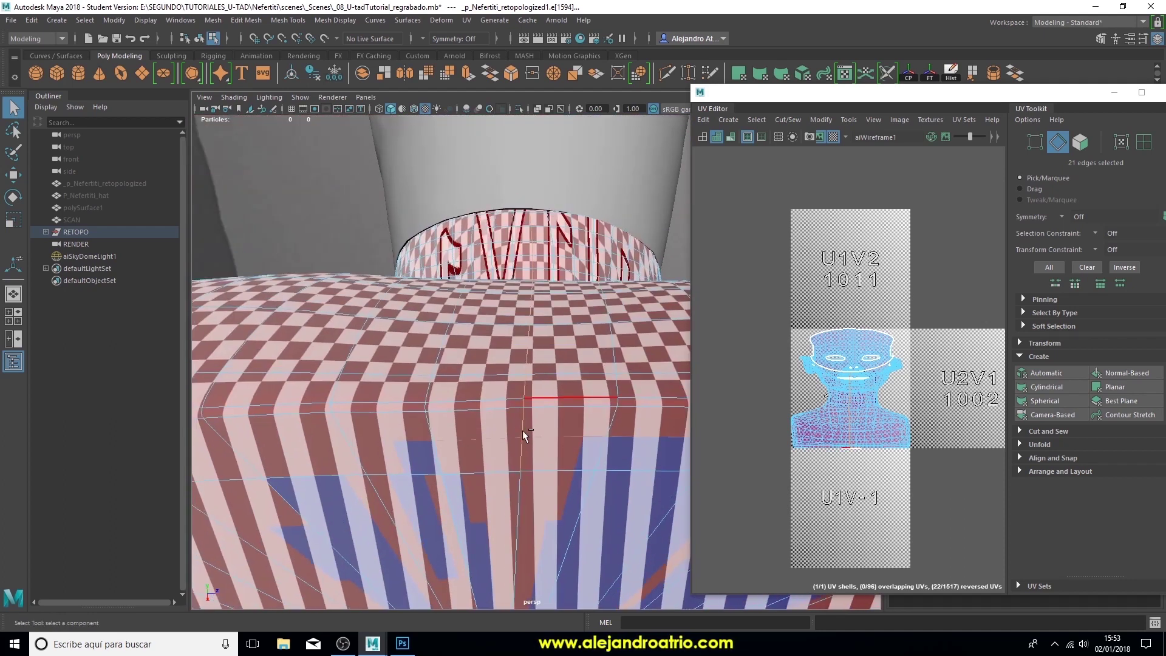
{"action": "left_click", "coordinate": [492, 409]}
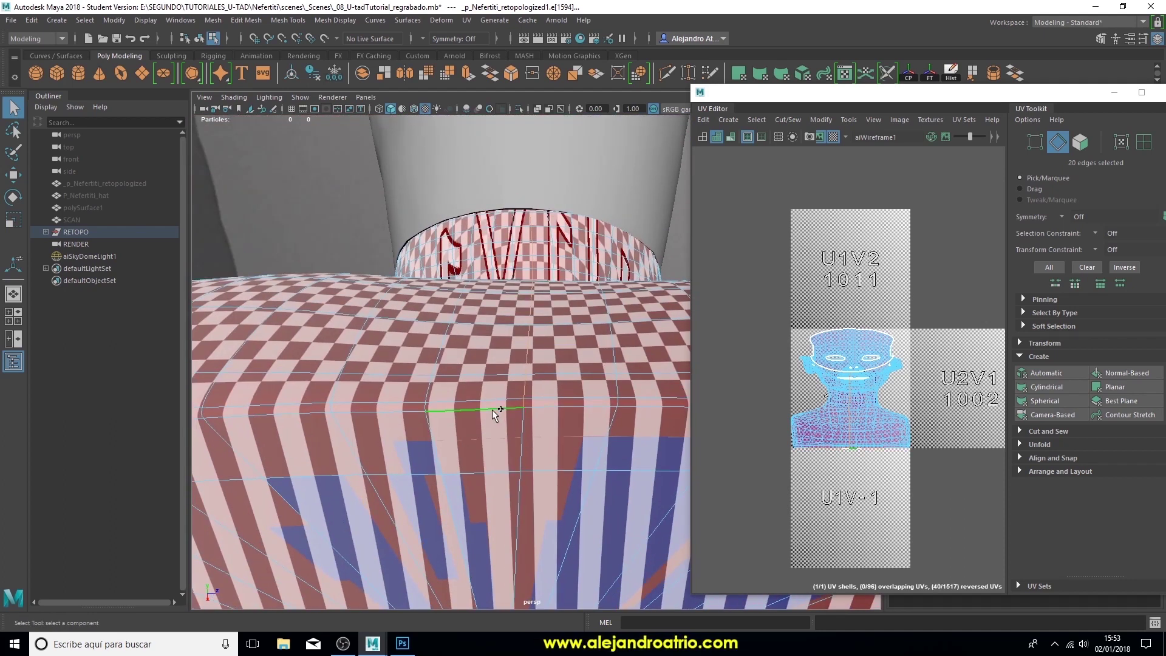
{"action": "scroll", "coordinate": [509, 410], "scroll_direction": "down", "scroll_amount": 5}
{"action": "mouse_move", "coordinate": [511, 415]}
{"action": "left_mouse_down", "text": "alt"}
{"action": "mouse_move", "coordinate": [537, 408]}
{"action": "mouse_move", "coordinate": [486, 407]}
{"action": "left_mouse_up", "text": "alt"}
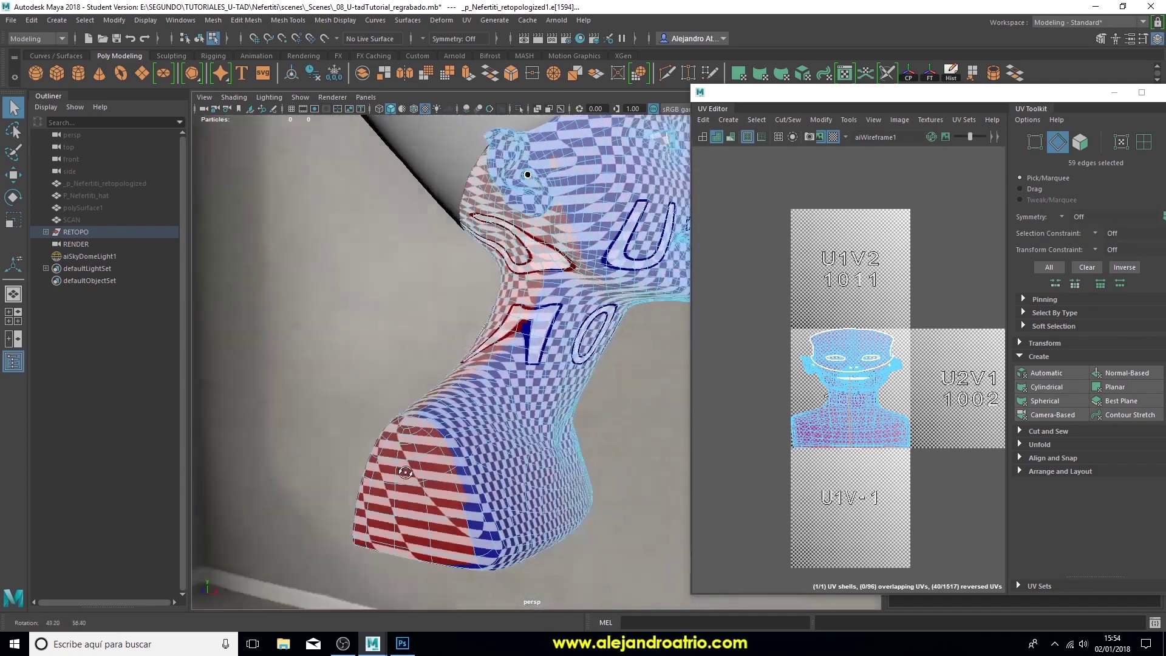
{"action": "middle_click_drag", "start_coordinate": [486, 407], "coordinate": [473, 347], "text": "alt"}
{"action": "scroll", "coordinate": [473, 346], "scroll_direction": "up", "scroll_amount": 3}
{"action": "left_click_drag", "start_coordinate": [473, 347], "coordinate": [586, 369], "text": "alt"}
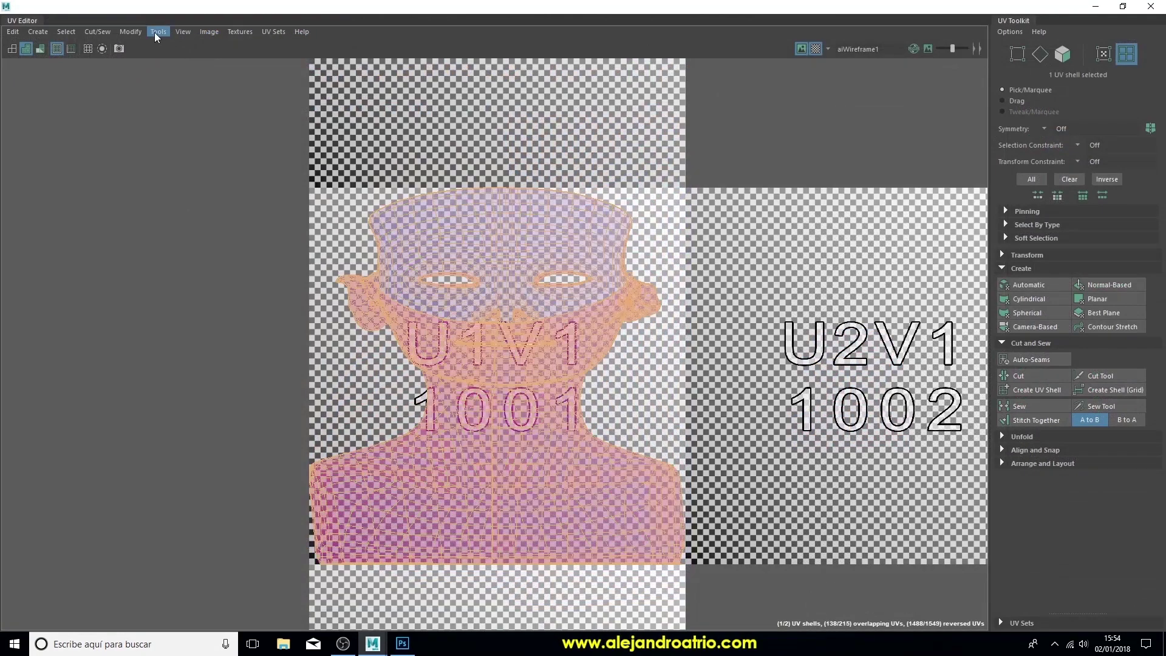
Step: Cut the UVs along the seam, then brush the shell's lower part outward with a UV brush
{"action": "left_click", "coordinate": [158, 32]}
{"action": "left_click", "coordinate": [172, 200]}
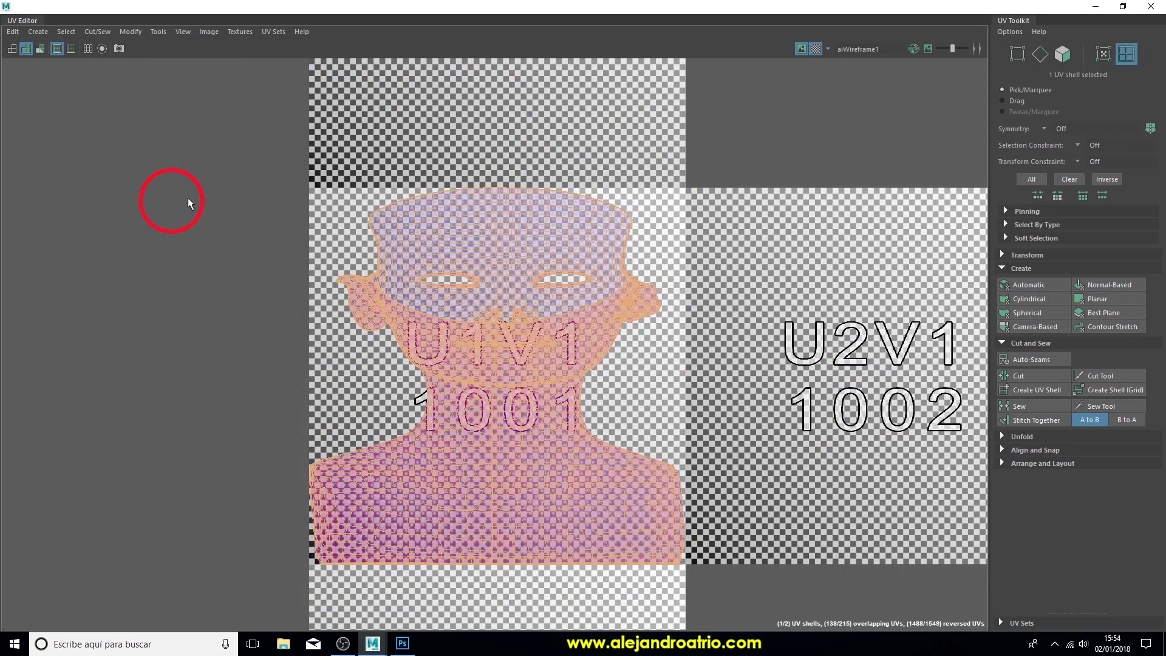
{"action": "scroll", "coordinate": [487, 384], "scroll_direction": "down", "scroll_amount": 5}
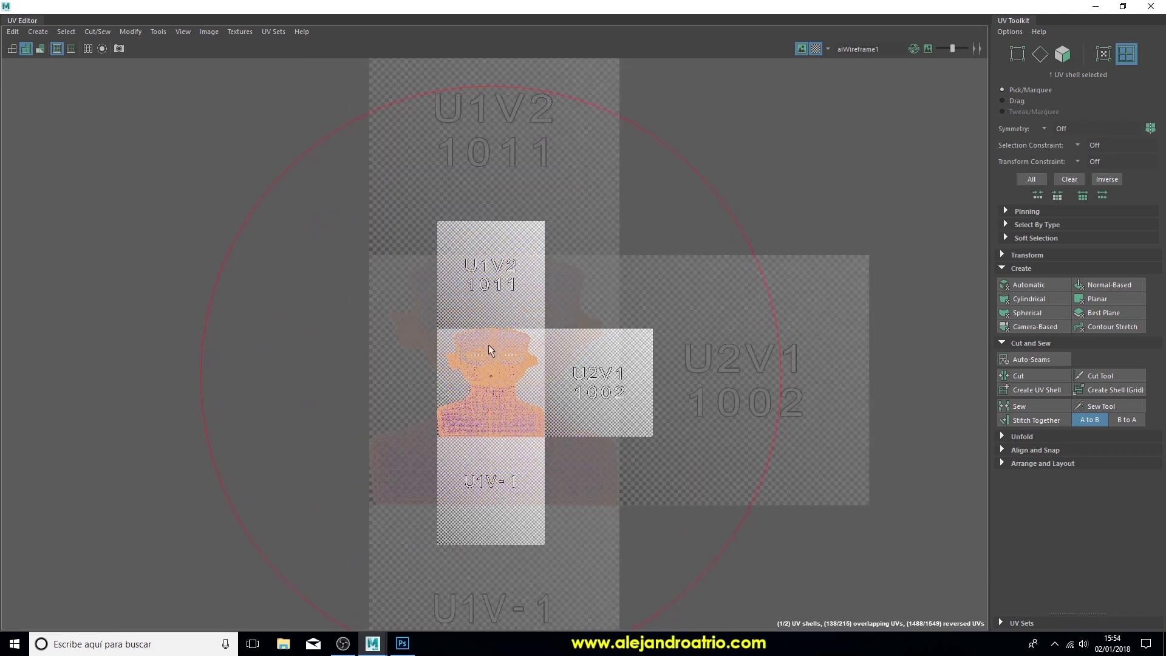
{"action": "mouse_move", "coordinate": [493, 341]}
{"action": "left_mouse_down"}
{"action": "mouse_move", "coordinate": [483, 402]}
{"action": "mouse_move", "coordinate": [497, 355]}
{"action": "left_mouse_up"}
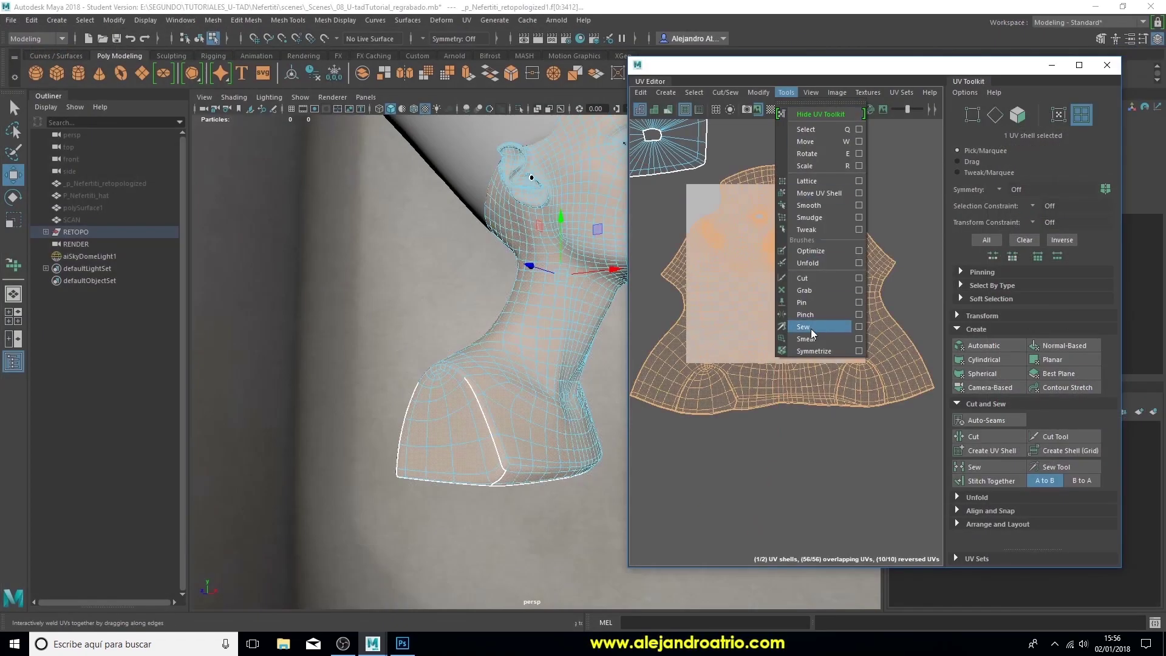
Step: Brush-unfold the bust's UV shell and its outer flaps so they spread flat
{"action": "left_click", "coordinate": [807, 263]}
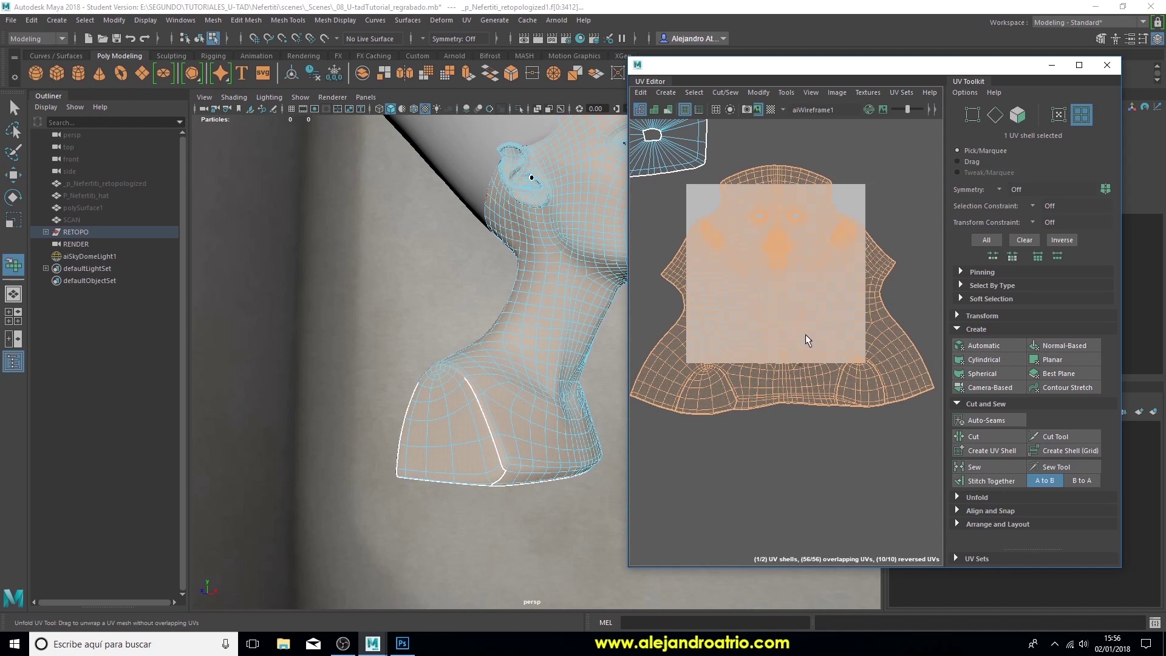
{"action": "left_click_drag", "start_coordinate": [790, 367], "coordinate": [797, 355]}
{"action": "mouse_move", "coordinate": [796, 296]}
{"action": "left_mouse_down"}
{"action": "mouse_move", "coordinate": [801, 319]}
{"action": "mouse_move", "coordinate": [795, 305]}
{"action": "left_mouse_up"}
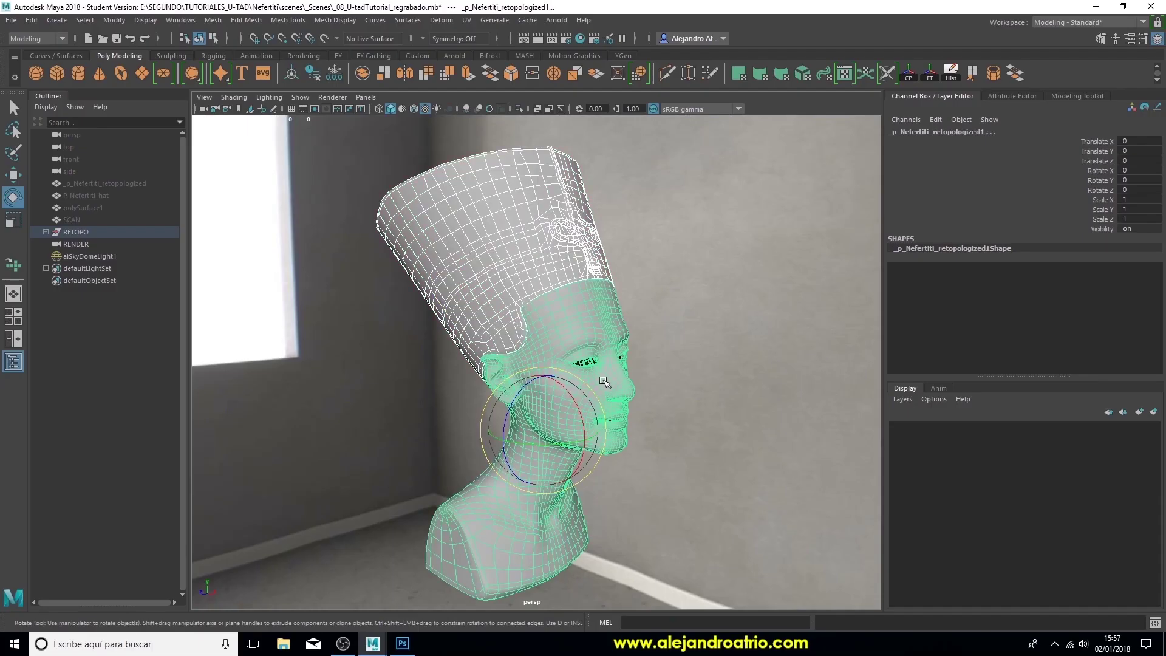
Step: Combine the bust and hat into one mesh and delete its history
{"action": "left_click", "coordinate": [220, 23]}
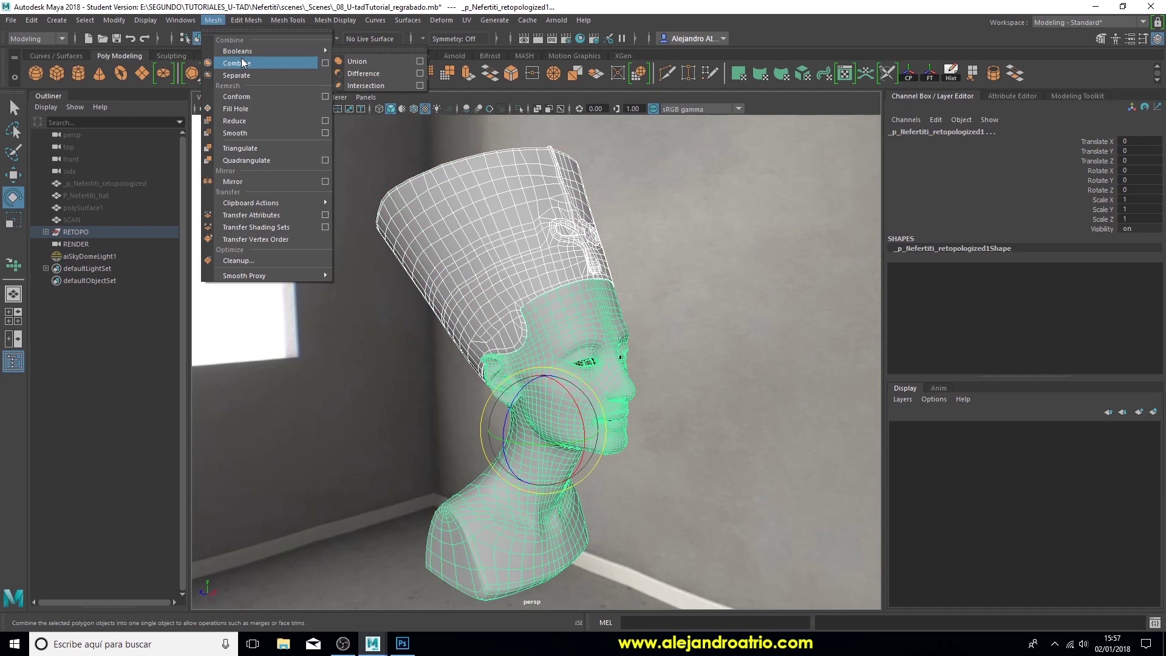
{"action": "left_click", "coordinate": [241, 57]}
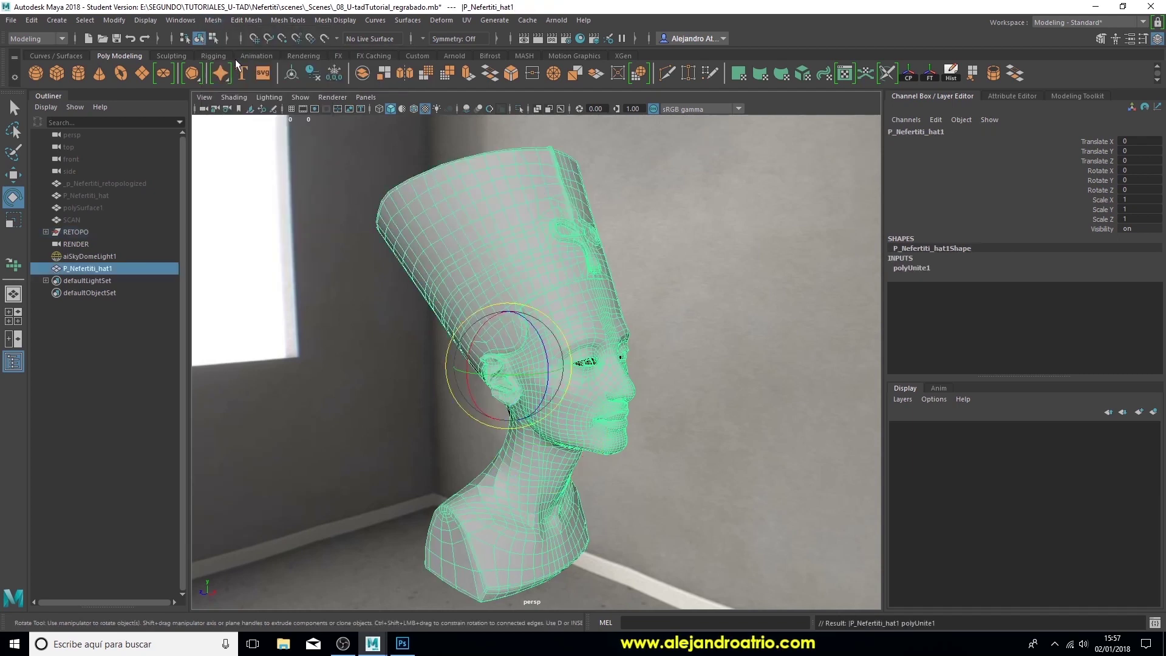
{"action": "left_click", "coordinate": [950, 73]}
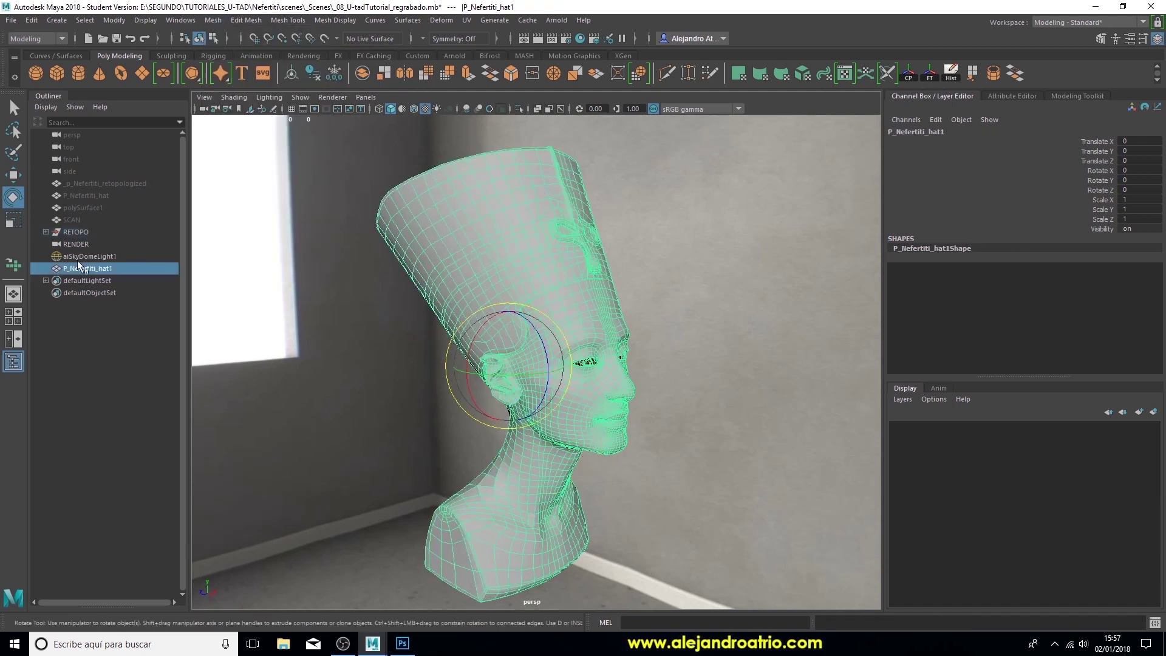
Step: Nest the mesh under the RETOPO group, delete the leftover, and rename it P_Nefertiti
{"action": "middle_click_drag", "start_coordinate": [85, 268], "coordinate": [83, 235]}
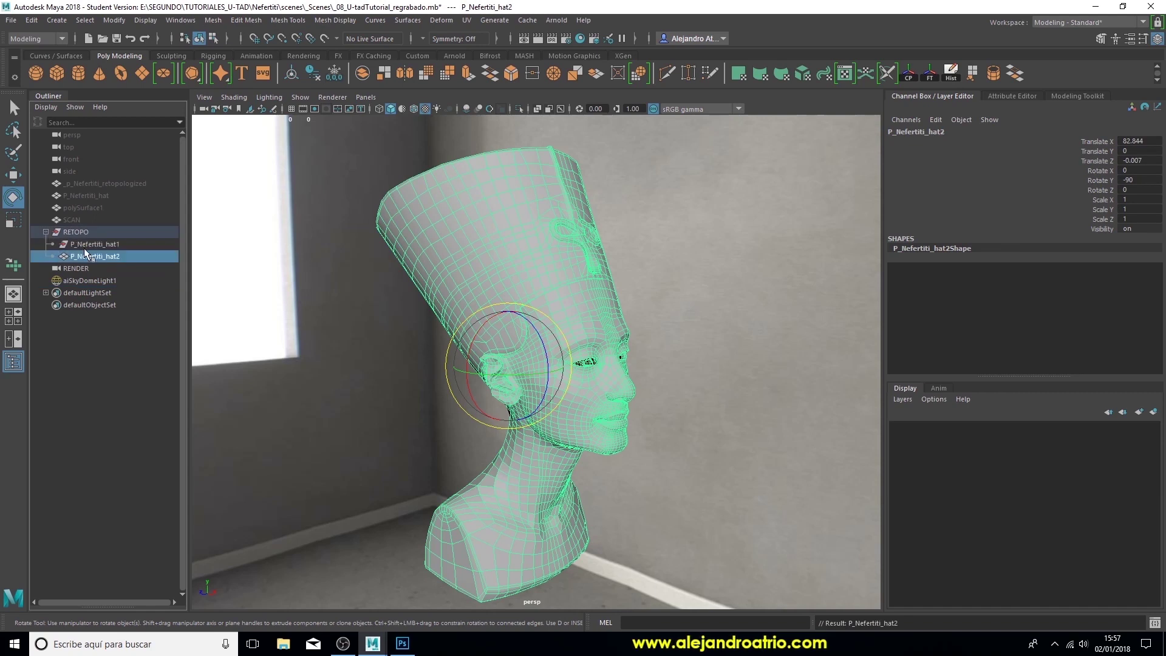
{"action": "left_click", "coordinate": [97, 249]}
{"action": "key", "text": "Delete"}
{"action": "double_click", "coordinate": [100, 244]}
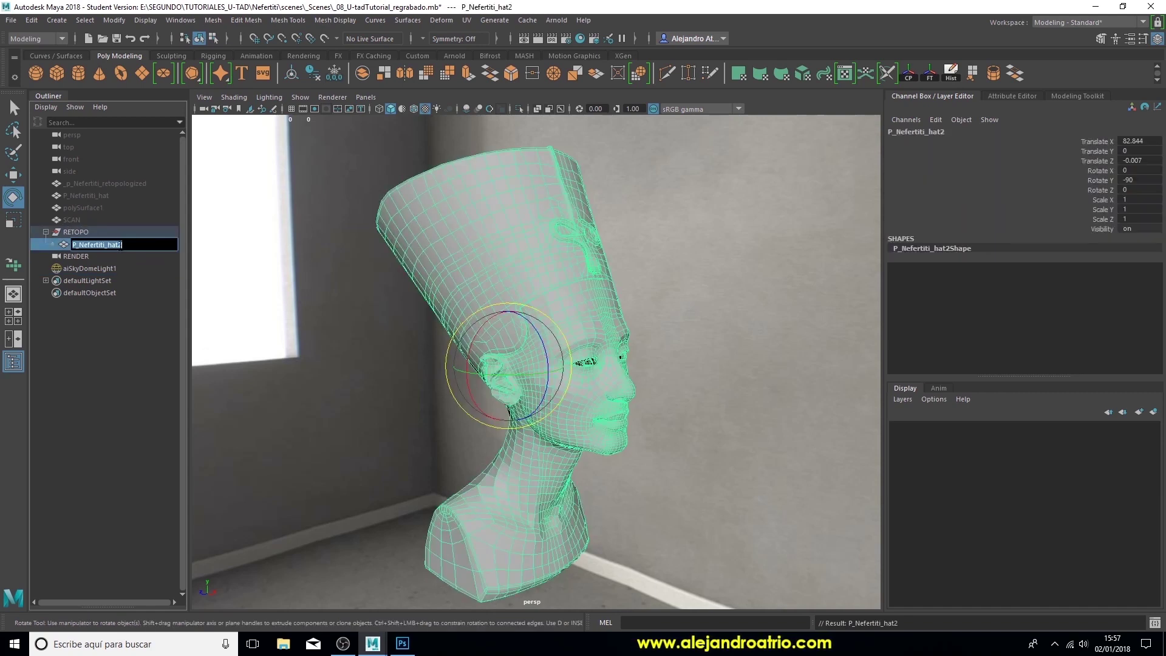
{"action": "key", "text": "Return"}
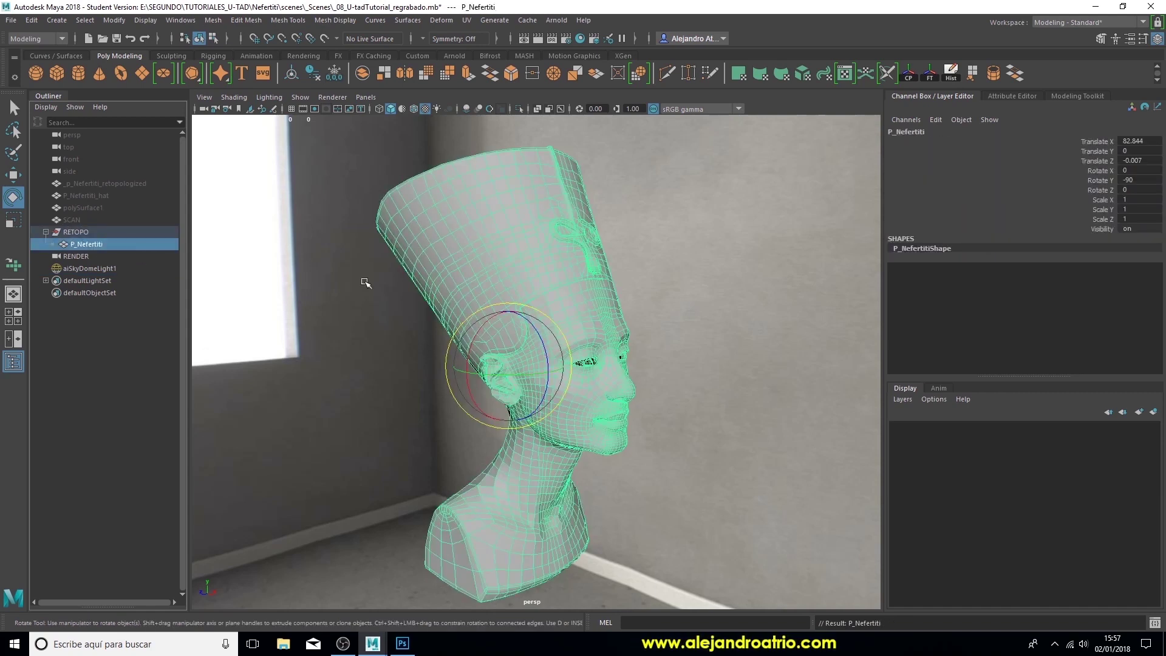
Step: Freeze the mesh's transformations and save the scene with Ctrl+S
{"action": "left_click_drag", "start_coordinate": [658, 304], "coordinate": [606, 307], "text": "alt"}
{"action": "left_click", "coordinate": [931, 72]}
{"action": "key", "text": "ctrl+s"}
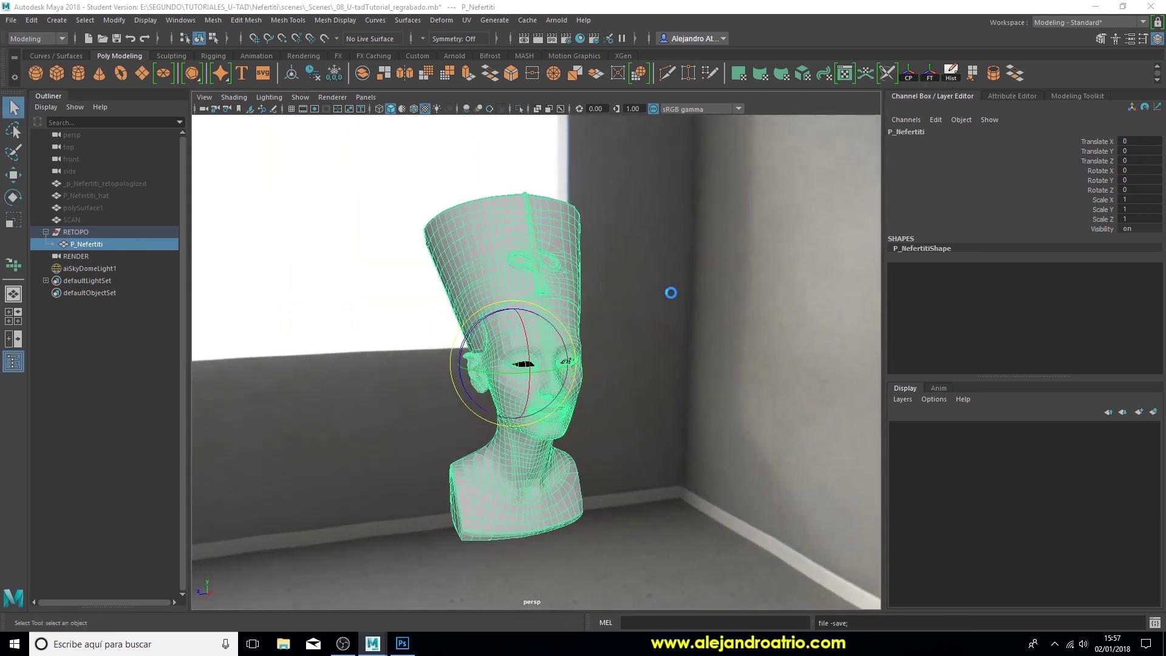
Step: Dismiss the student notice and reopen the UV Editor with the checker texture showing
{"action": "left_click", "coordinate": [559, 335]}
{"action": "left_click", "coordinate": [842, 77]}
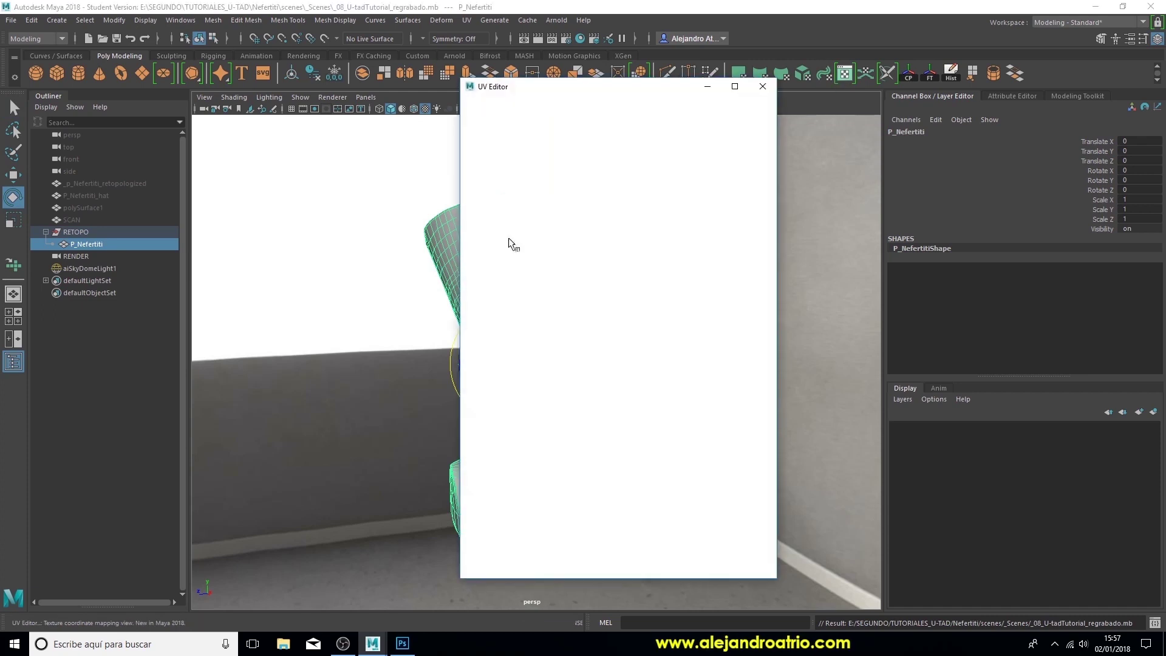
{"action": "left_click", "coordinate": [909, 87]}
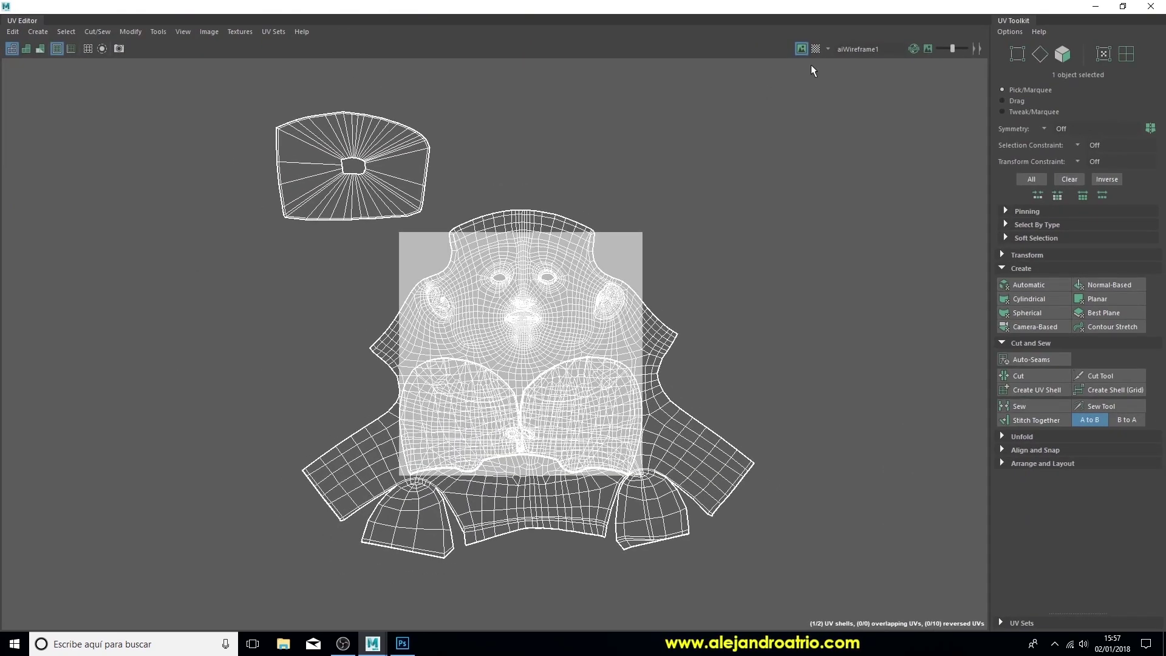
{"action": "left_click", "coordinate": [815, 49]}
{"action": "mouse_move", "coordinate": [785, 12]}
{"action": "left_mouse_down"}
{"action": "mouse_move", "coordinate": [889, 86]}
{"action": "mouse_move", "coordinate": [967, 85]}
{"action": "left_mouse_up"}
{"action": "scroll", "coordinate": [645, 368], "scroll_direction": "up", "scroll_amount": 3}
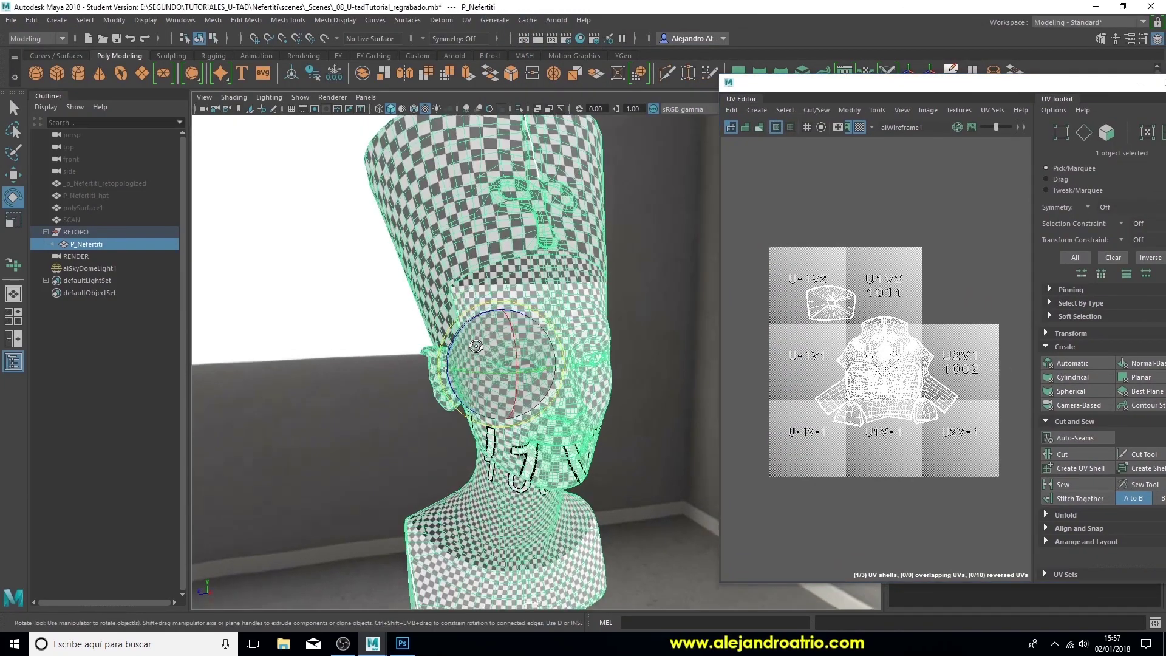
{"action": "scroll", "coordinate": [645, 367], "scroll_direction": "up", "scroll_amount": 2}
{"action": "scroll", "coordinate": [646, 368], "scroll_direction": "up", "scroll_amount": 2}
{"action": "scroll", "coordinate": [875, 358], "scroll_direction": "up", "scroll_amount": 5}
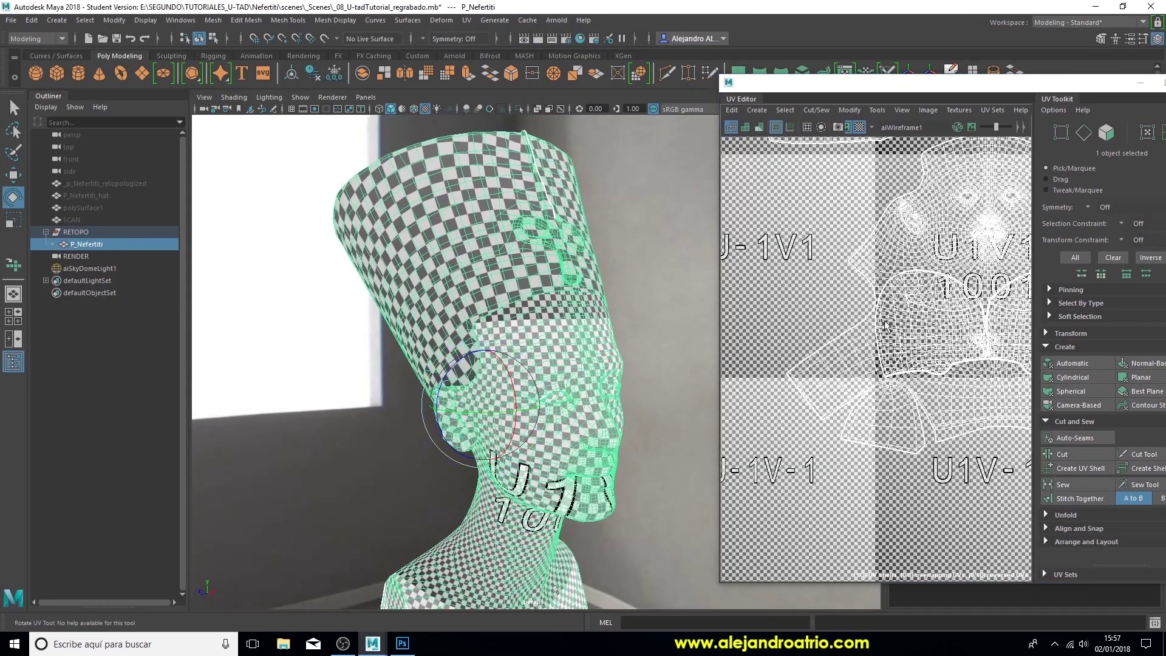
Step: Switch the bust to UV selection and scale the face UV shell larger with R
{"action": "right_click_drag", "start_coordinate": [453, 203], "coordinate": [507, 206]}
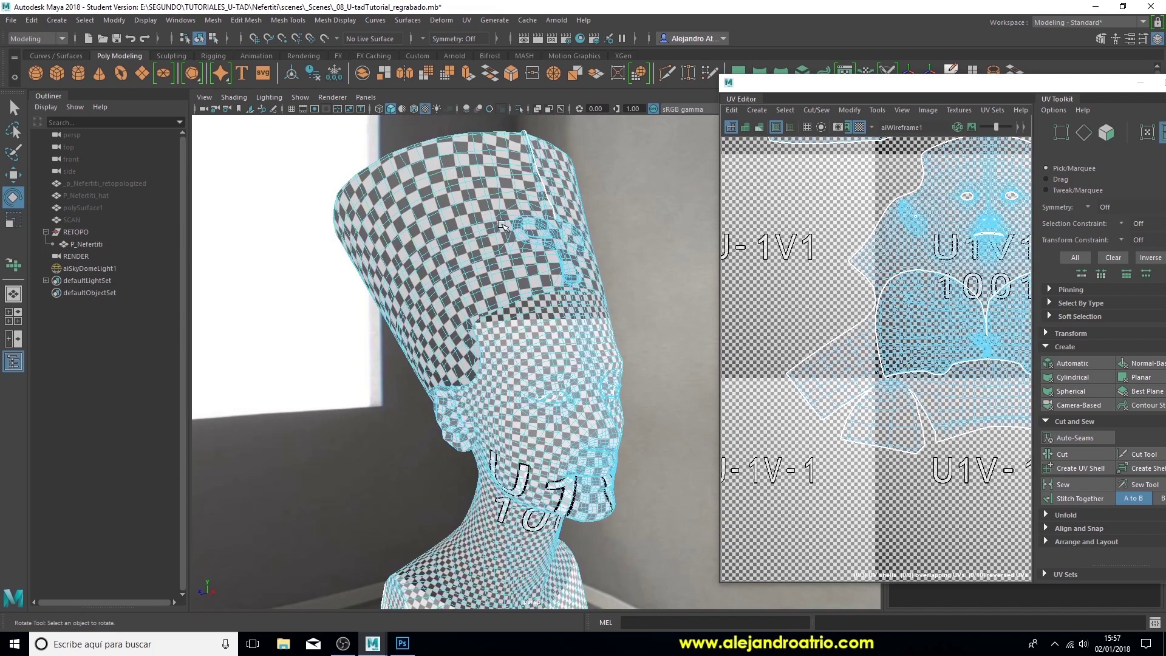
{"action": "left_click", "coordinate": [965, 334]}
{"action": "key", "text": "r"}
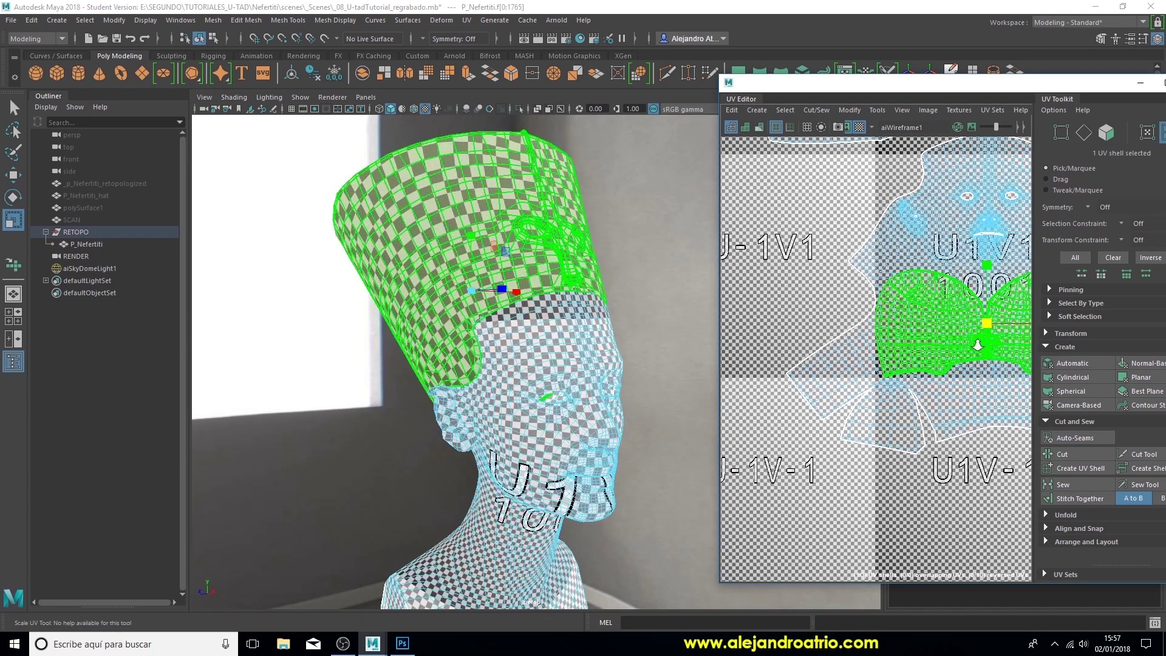
{"action": "scroll", "coordinate": [910, 340], "scroll_direction": "down", "scroll_amount": 3}
{"action": "left_click_drag", "start_coordinate": [872, 365], "coordinate": [916, 363]}
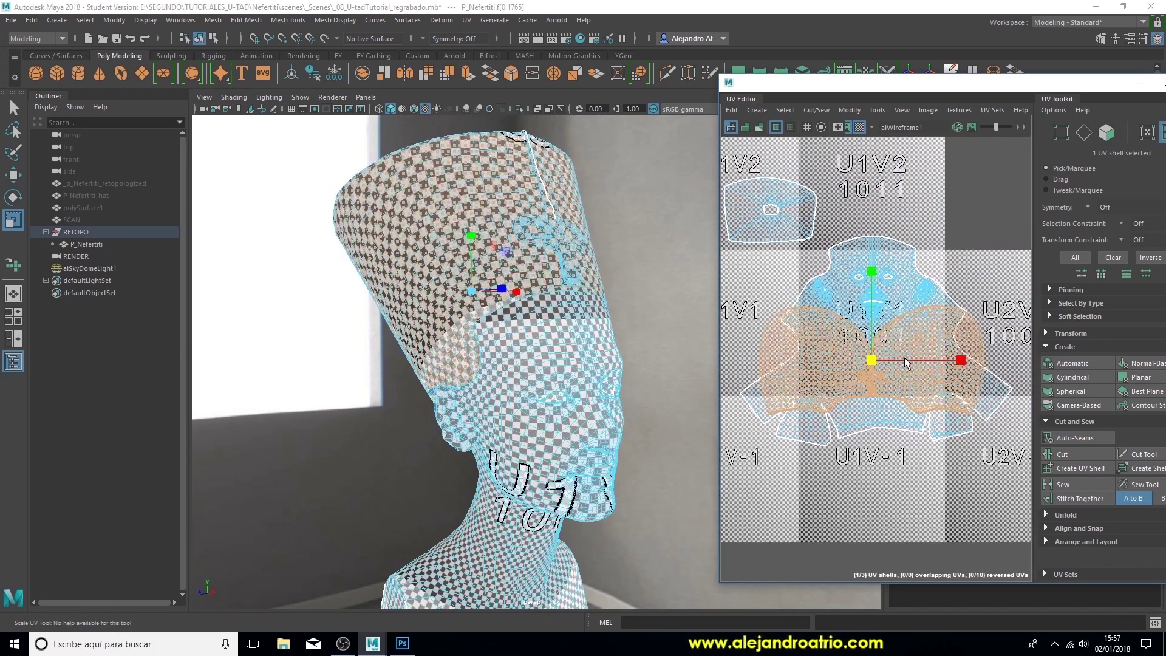
{"action": "left_click_drag", "start_coordinate": [607, 365], "coordinate": [462, 364], "text": "alt"}
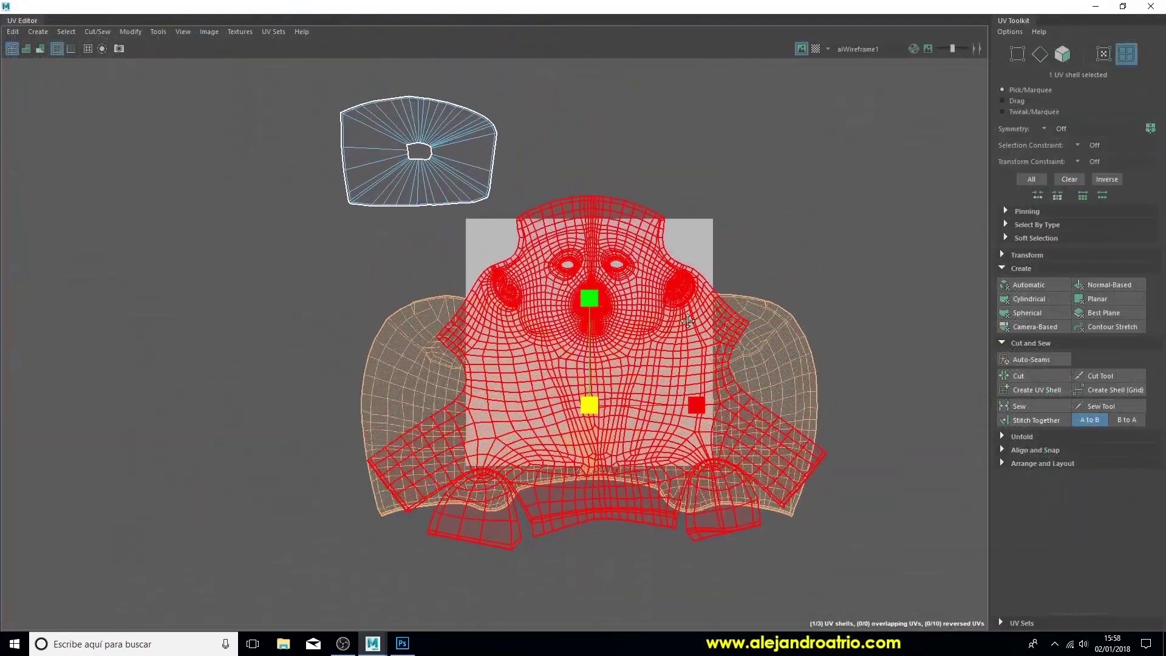
Step: Marquee-select all shells and apply Modify > Layout at map size 4096, padding 6
{"action": "left_click", "coordinate": [338, 117]}
{"action": "left_click_drag", "start_coordinate": [281, 109], "coordinate": [746, 460]}
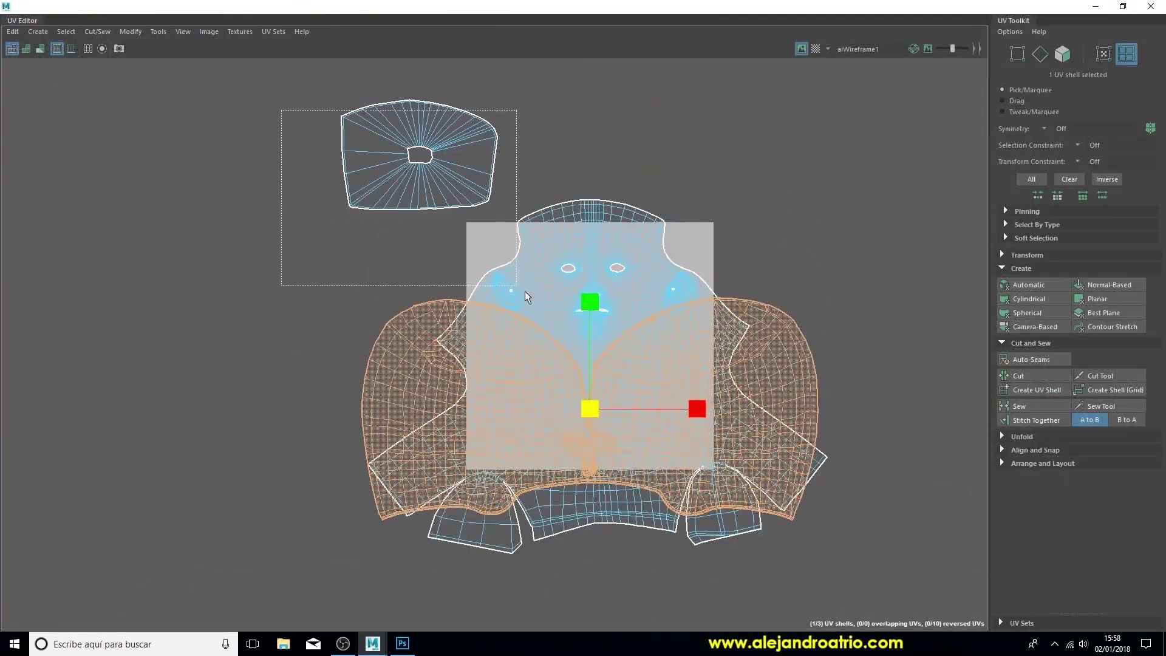
{"action": "left_click", "coordinate": [131, 32]}
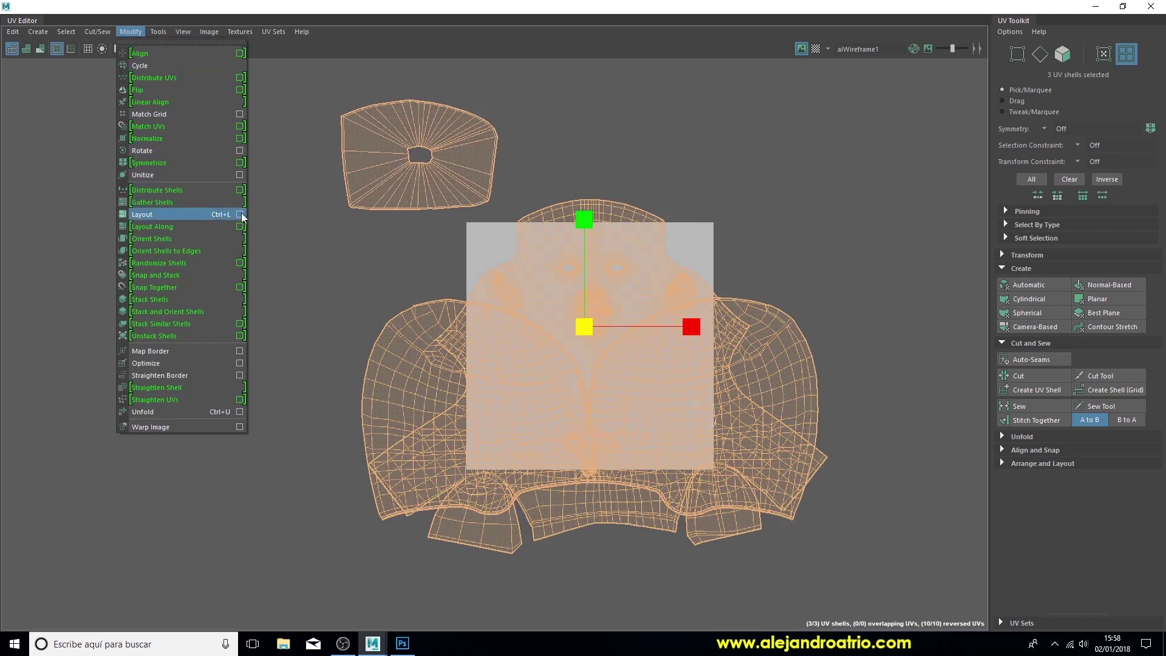
{"action": "left_click", "coordinate": [240, 214]}
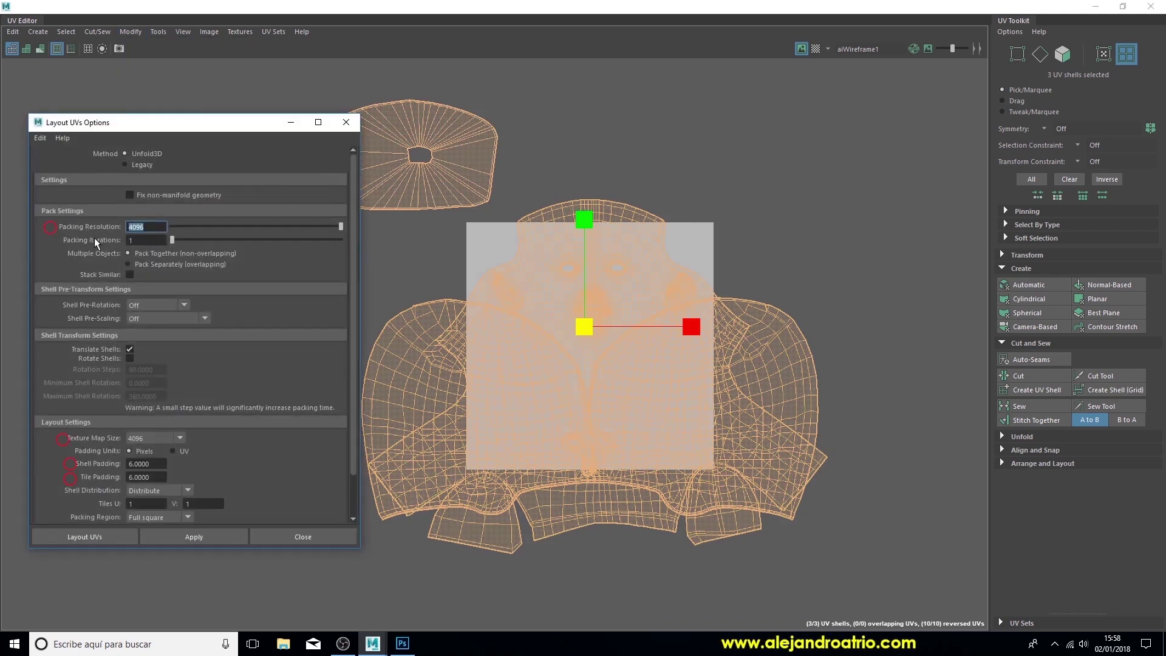
{"action": "left_click", "coordinate": [158, 462]}
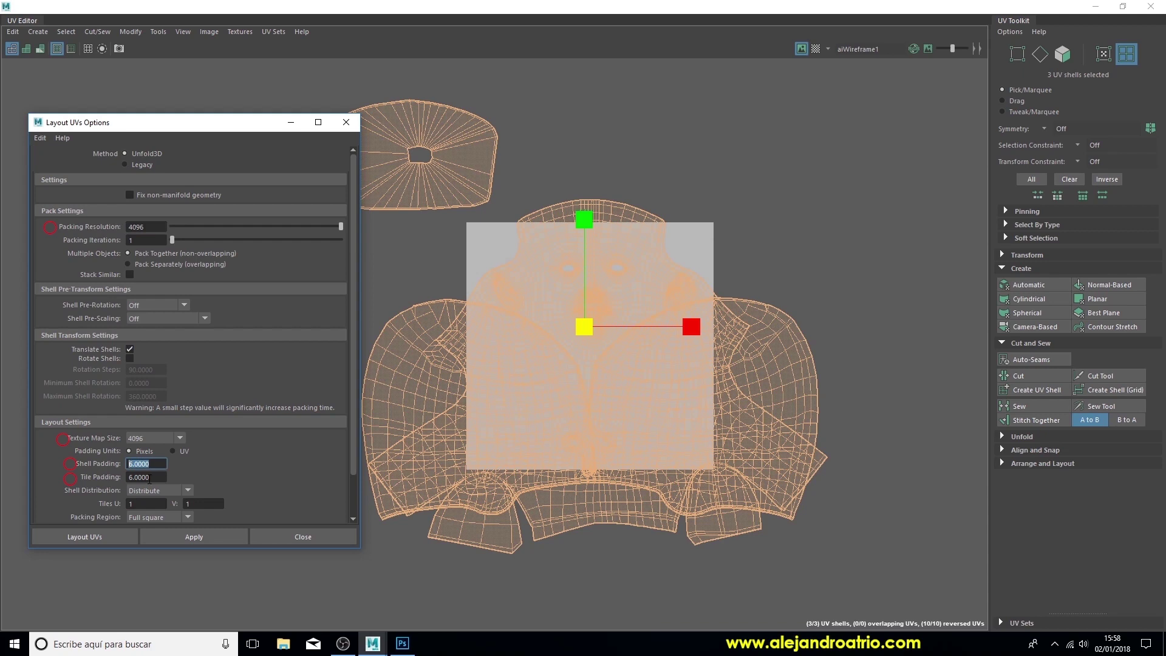
{"action": "left_click", "coordinate": [181, 438]}
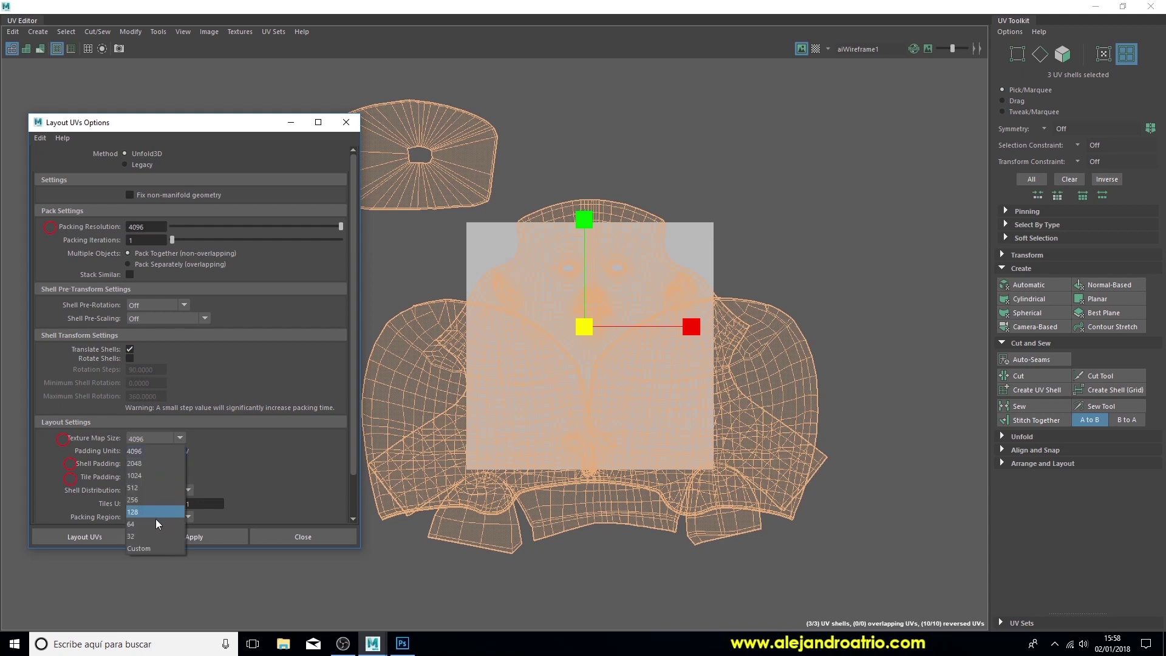
{"action": "left_click", "coordinate": [149, 451]}
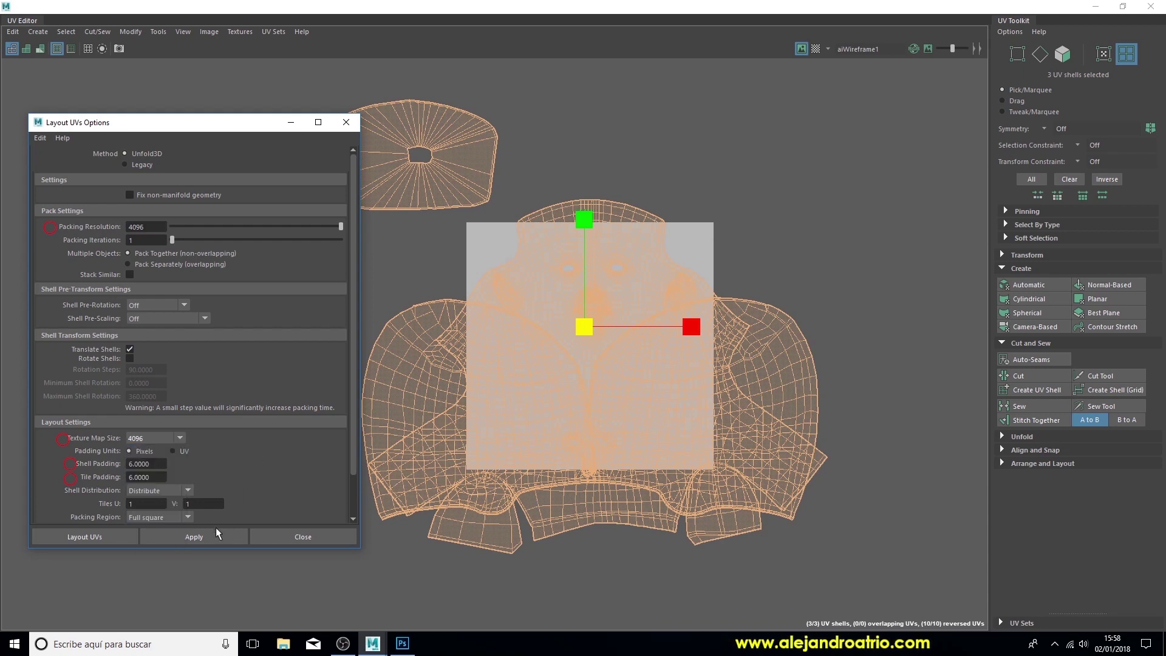
{"action": "left_click", "coordinate": [183, 537]}
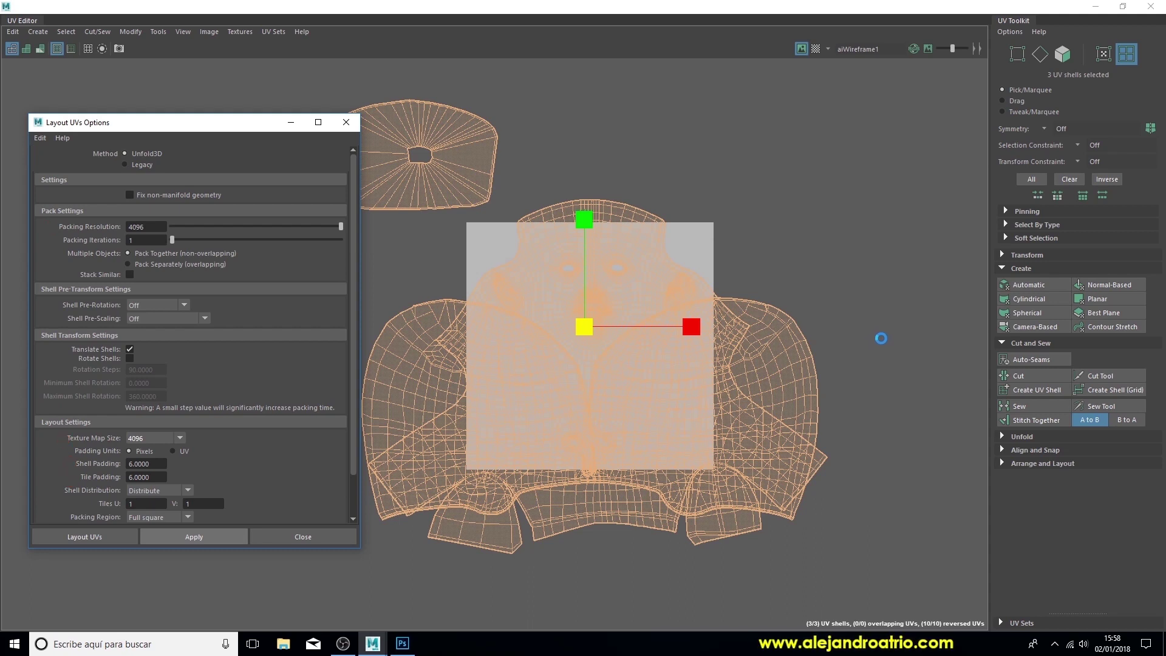
Step: Select the hat's shell, close the Layout UVs Options, and switch to the Move tool
{"action": "left_click", "coordinate": [671, 382]}
{"action": "scroll", "coordinate": [683, 376], "scroll_direction": "up", "scroll_amount": 2}
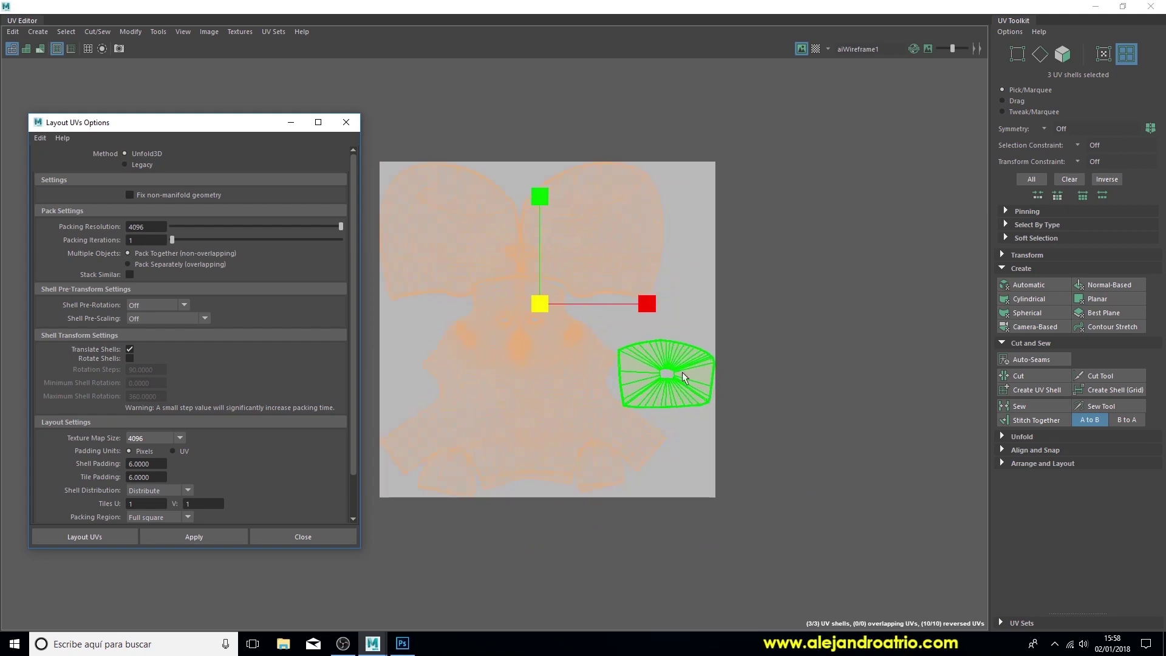
{"action": "left_click", "coordinate": [685, 367]}
{"action": "key", "text": "w"}
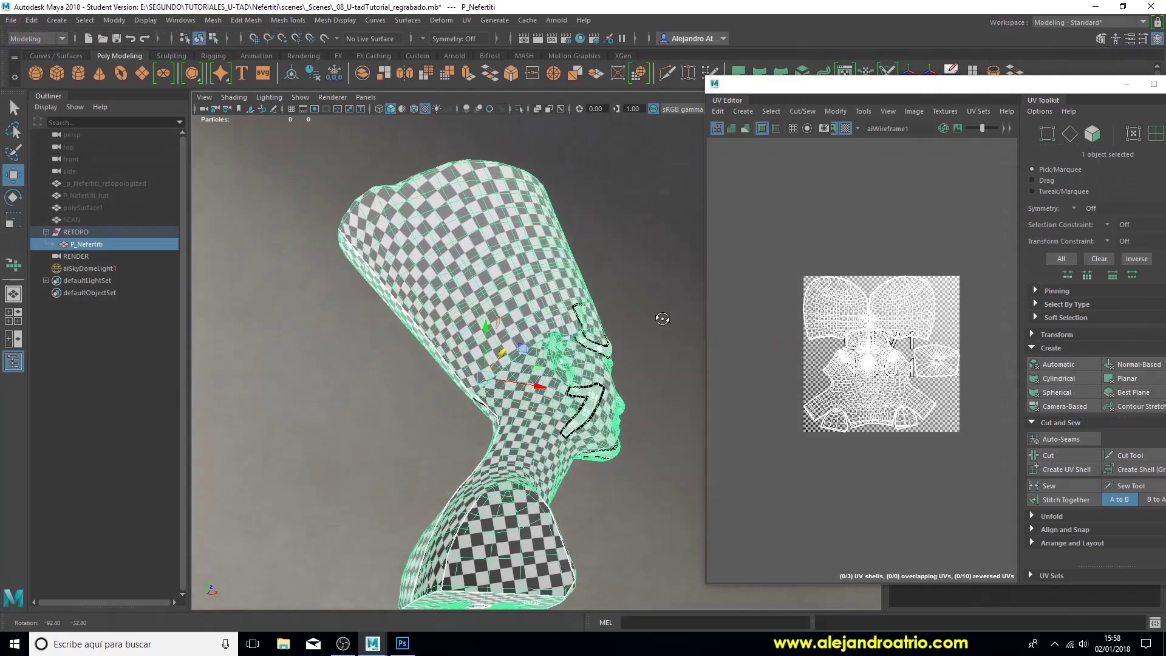
Step: Orbit around the bust to inspect the packed checker, then move the UV Editor aside
{"action": "left_click_drag", "start_coordinate": [662, 318], "coordinate": [484, 352], "text": "alt"}
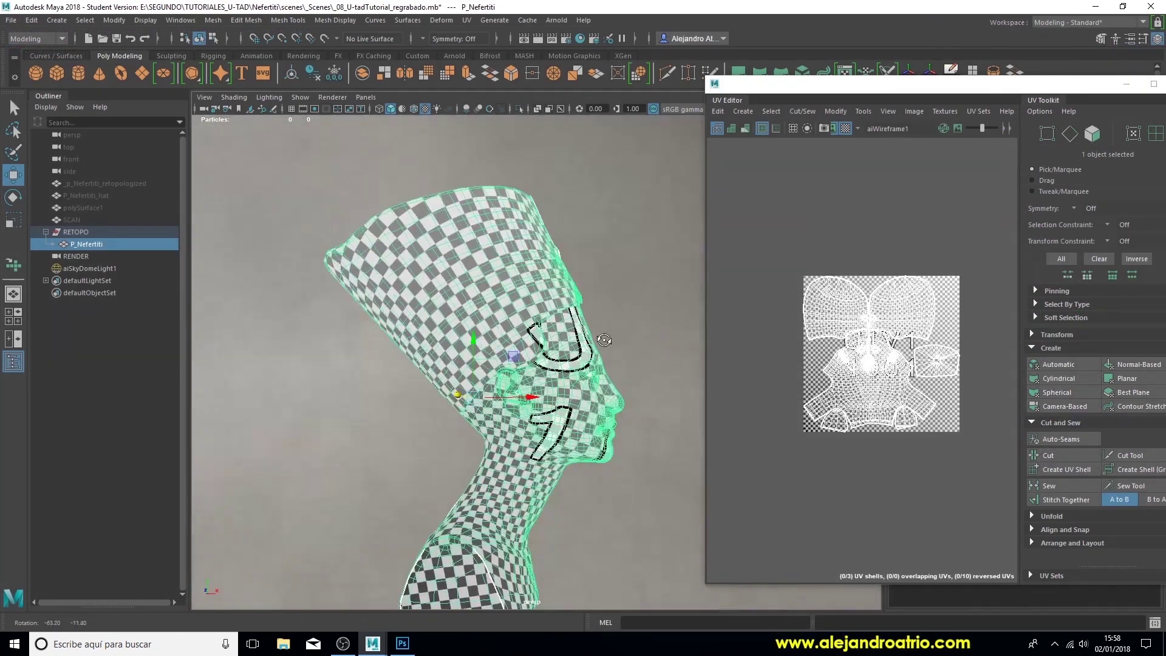
{"action": "scroll", "coordinate": [484, 352], "scroll_direction": "up", "scroll_amount": 5}
{"action": "mouse_move", "coordinate": [484, 352]}
{"action": "left_mouse_down", "text": "alt"}
{"action": "mouse_move", "coordinate": [641, 392]}
{"action": "mouse_move", "coordinate": [727, 390]}
{"action": "mouse_move", "coordinate": [728, 425]}
{"action": "mouse_move", "coordinate": [501, 410]}
{"action": "mouse_move", "coordinate": [500, 399]}
{"action": "left_mouse_up", "text": "alt"}
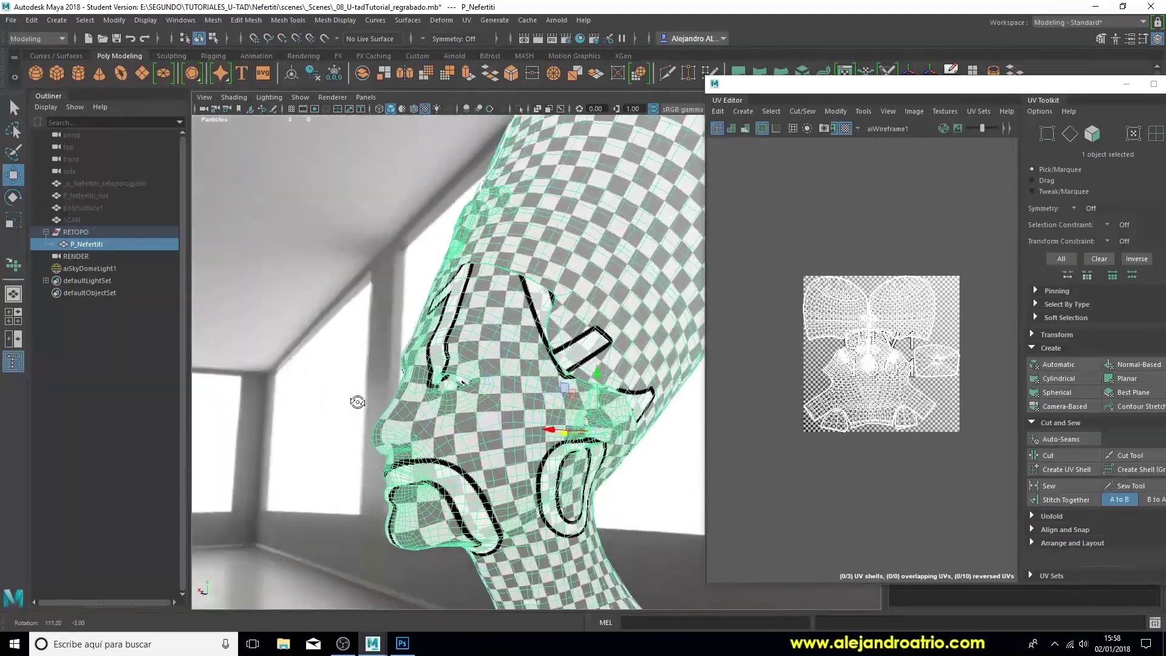
{"action": "right_click_drag", "start_coordinate": [500, 399], "coordinate": [389, 380], "text": "alt"}
{"action": "left_click_drag", "start_coordinate": [389, 380], "coordinate": [424, 385], "text": "alt"}
{"action": "right_click_drag", "start_coordinate": [424, 385], "coordinate": [550, 394], "text": "alt"}
{"action": "left_click_drag", "start_coordinate": [550, 394], "coordinate": [522, 389], "text": "alt"}
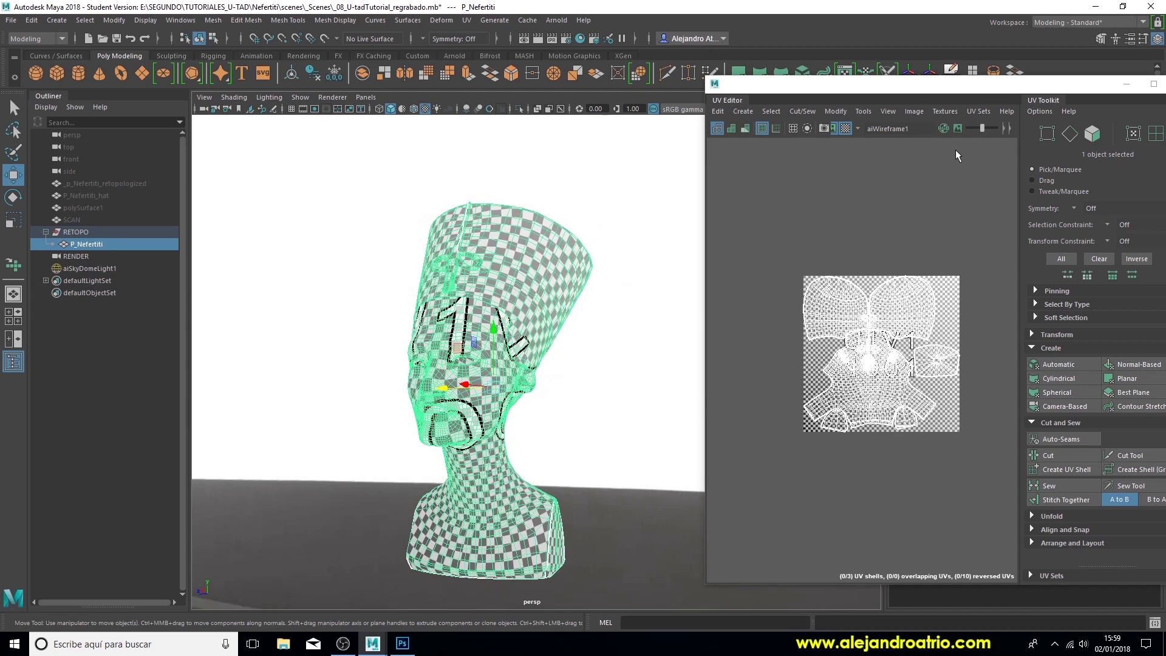
{"action": "left_click_drag", "start_coordinate": [1022, 94], "coordinate": [960, 117]}
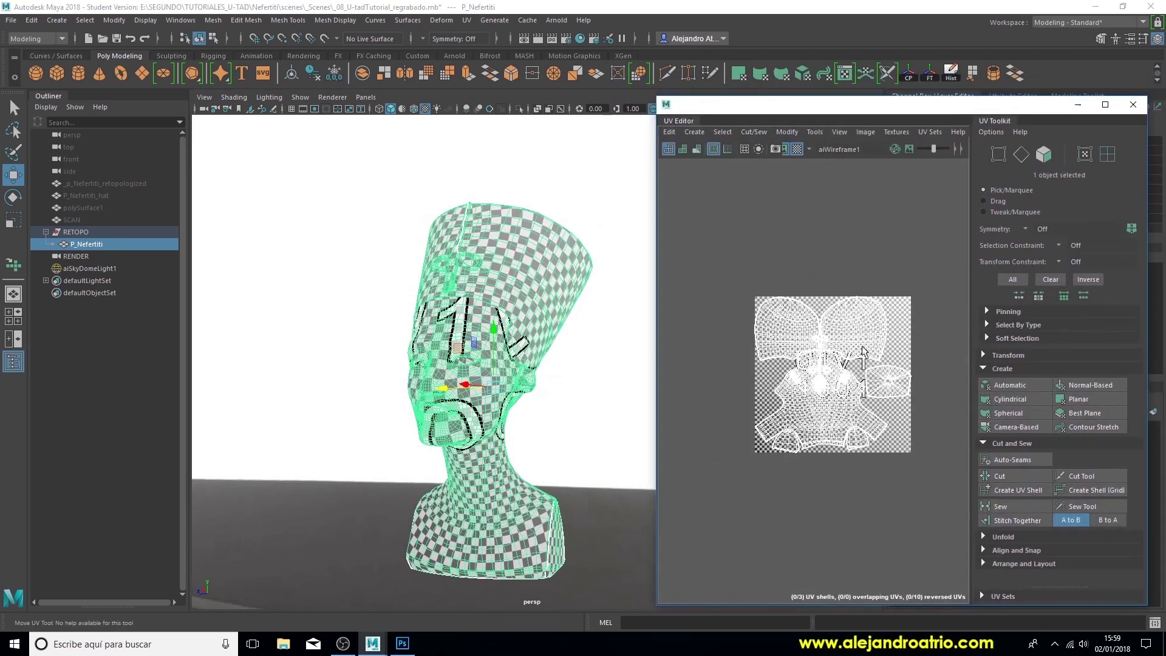
{"action": "scroll", "coordinate": [863, 352], "scroll_direction": "up", "scroll_amount": 5}
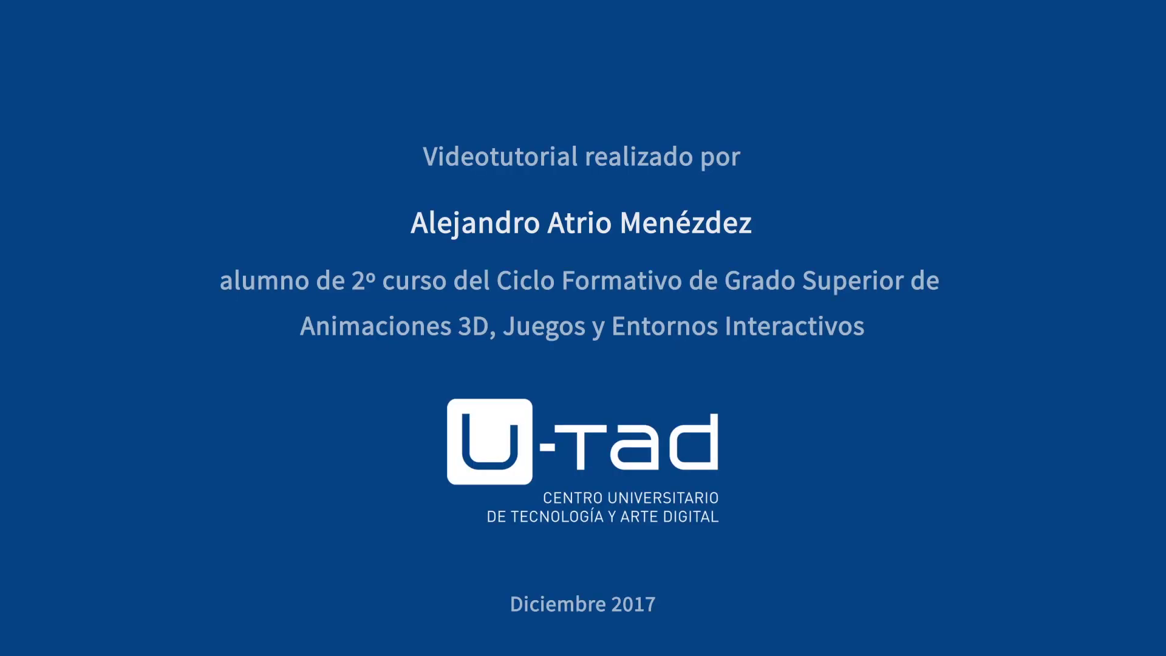